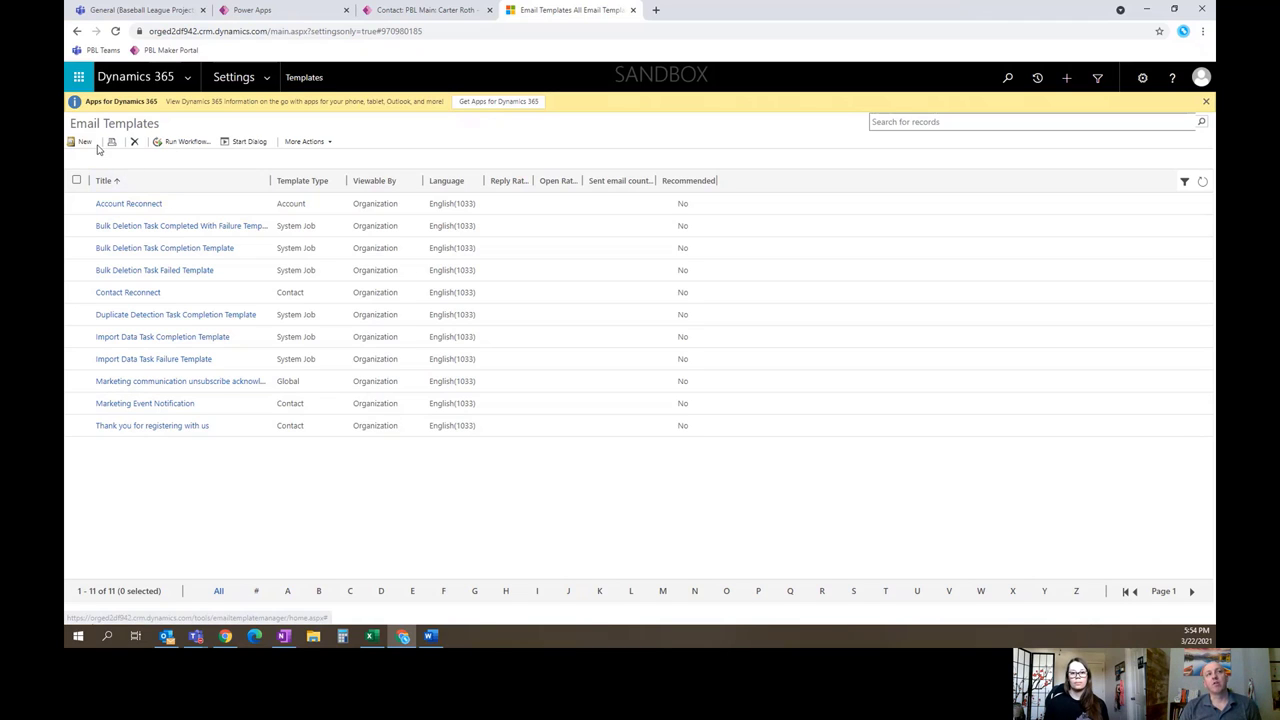
Step: Create a new email template with the template type Contact and maximize its form window
click(76, 145)
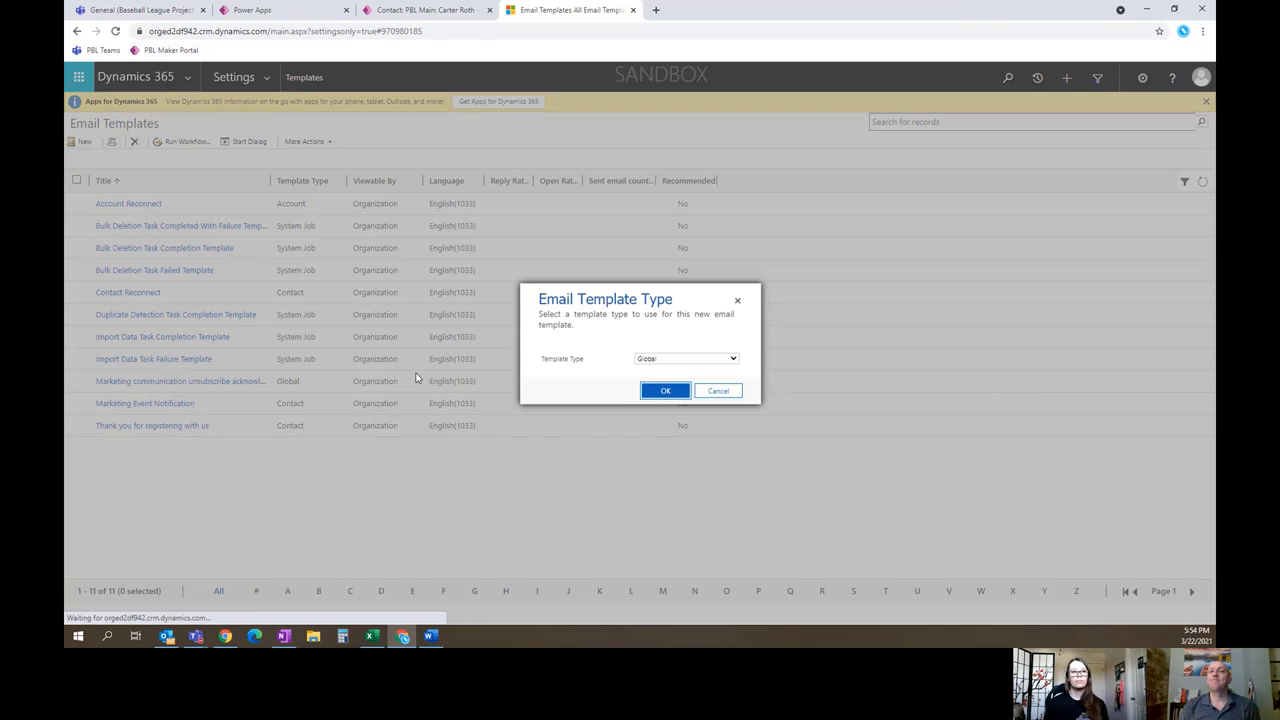
click(681, 358)
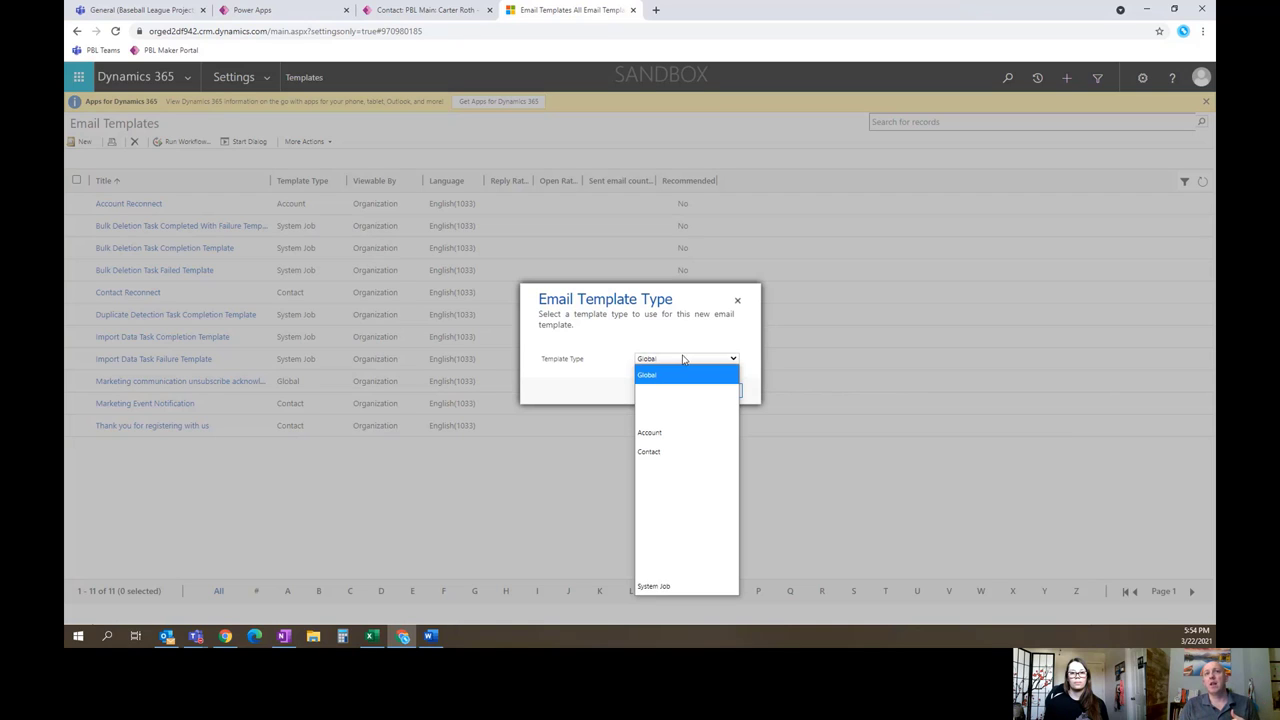
click(666, 452)
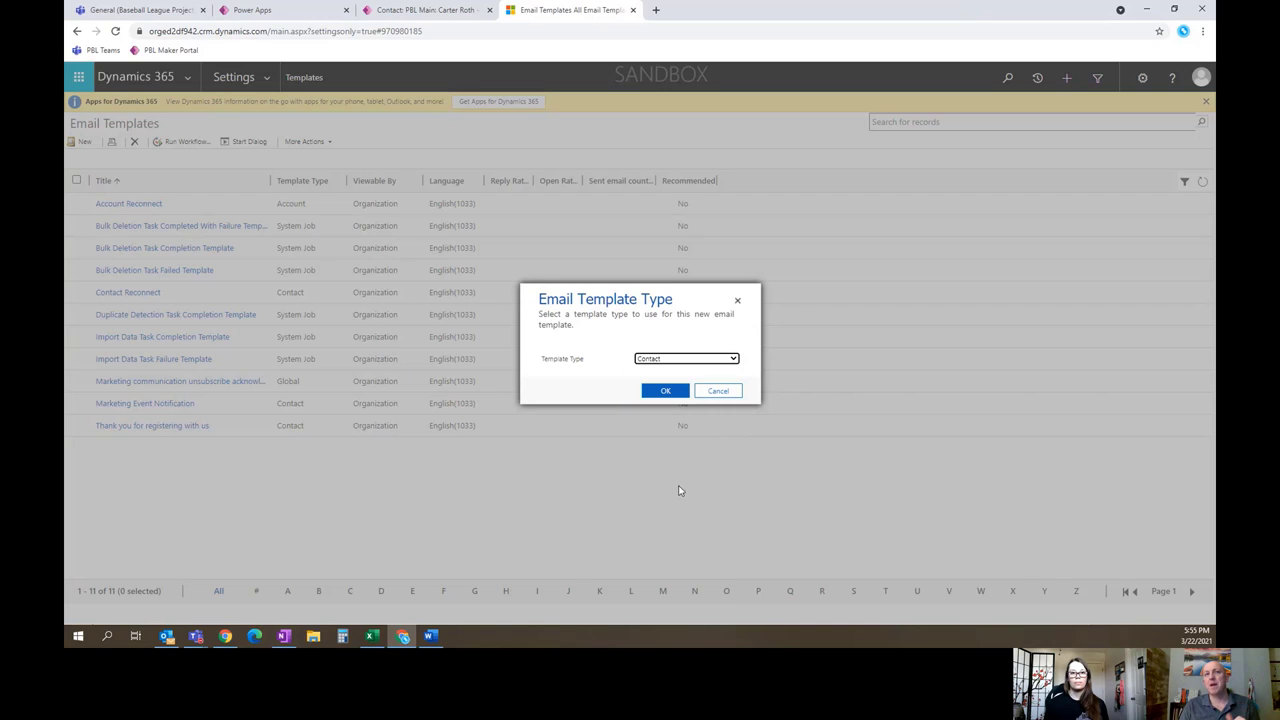
click(677, 392)
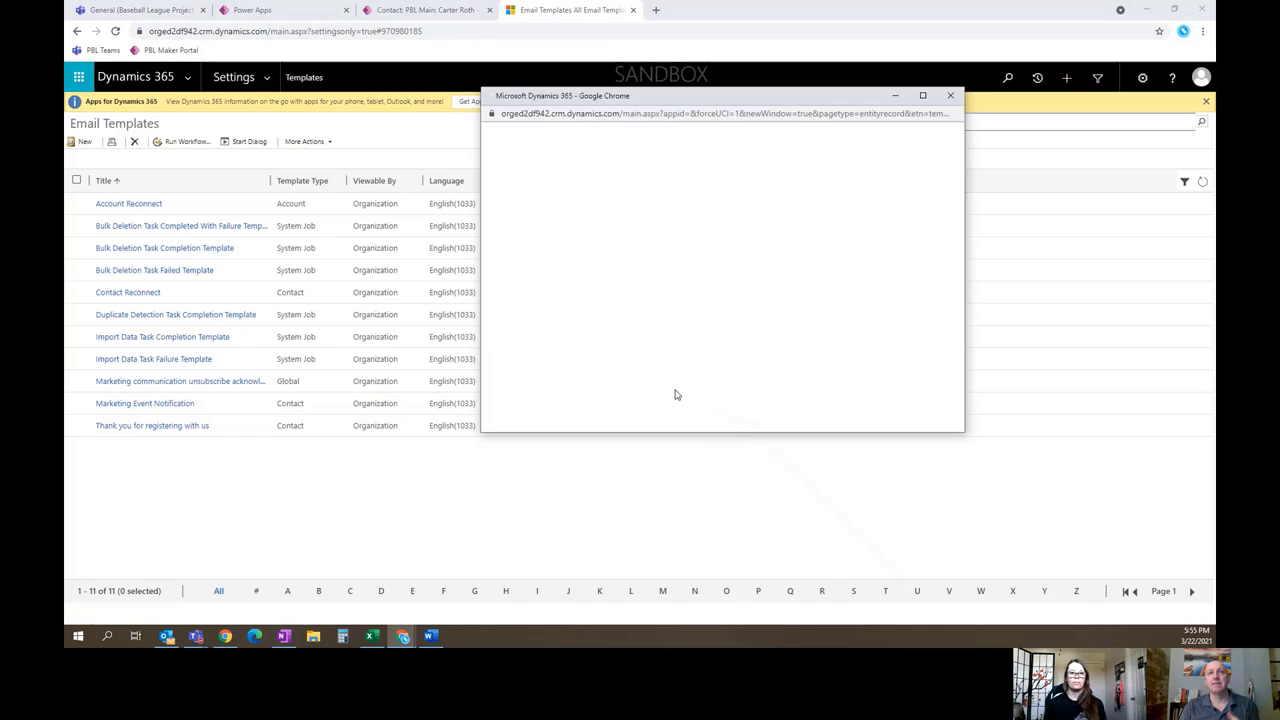
click(923, 97)
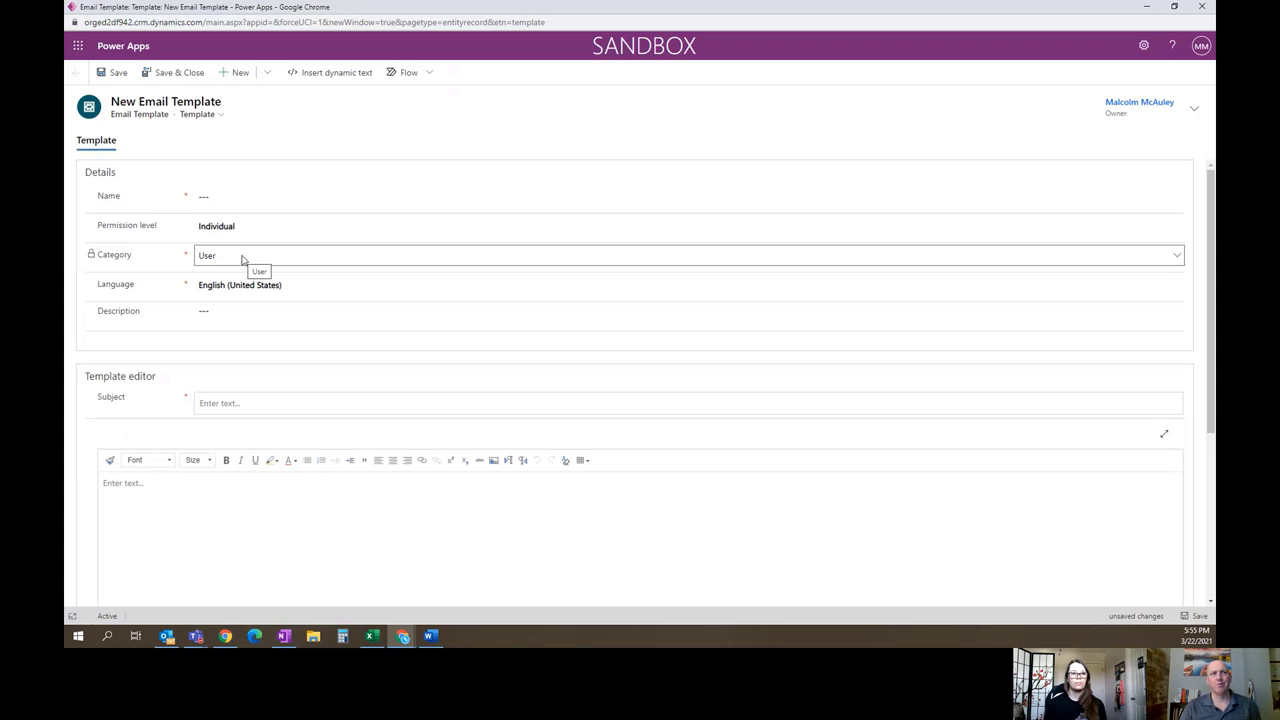
Step: Set the new template's category to Contact and name it "2021 - We Miss You!"
click(241, 257)
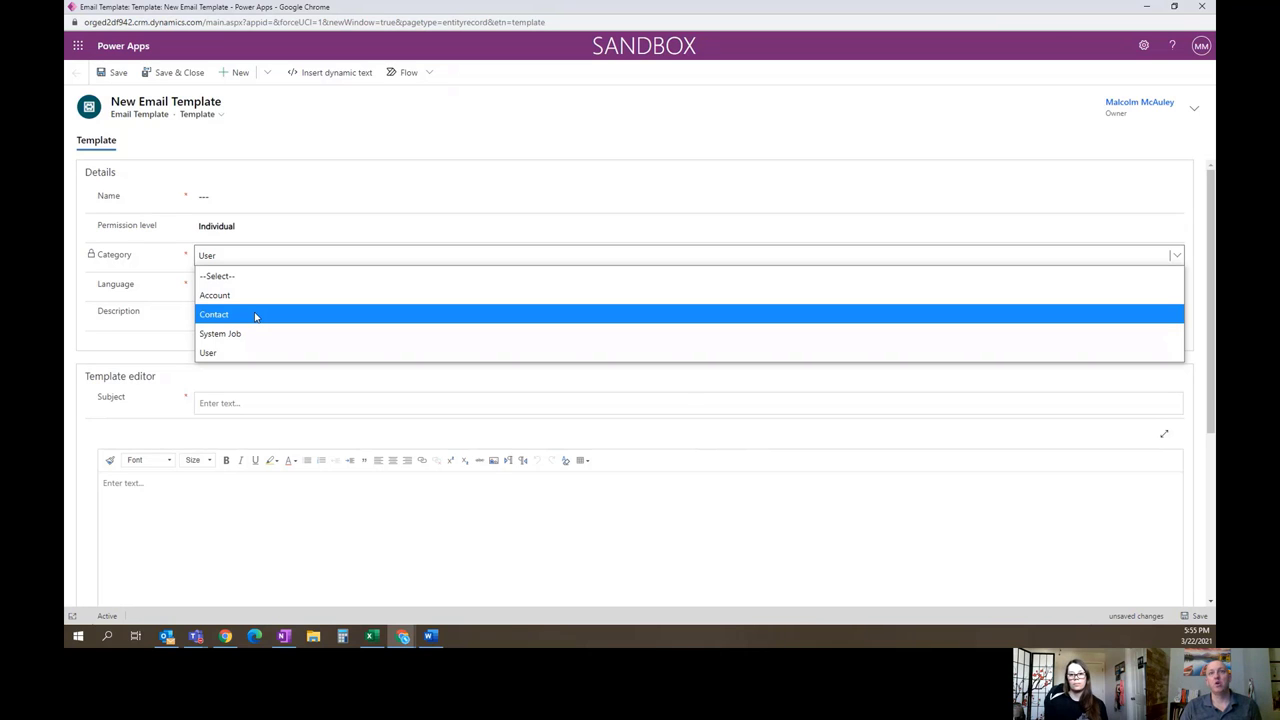
click(256, 318)
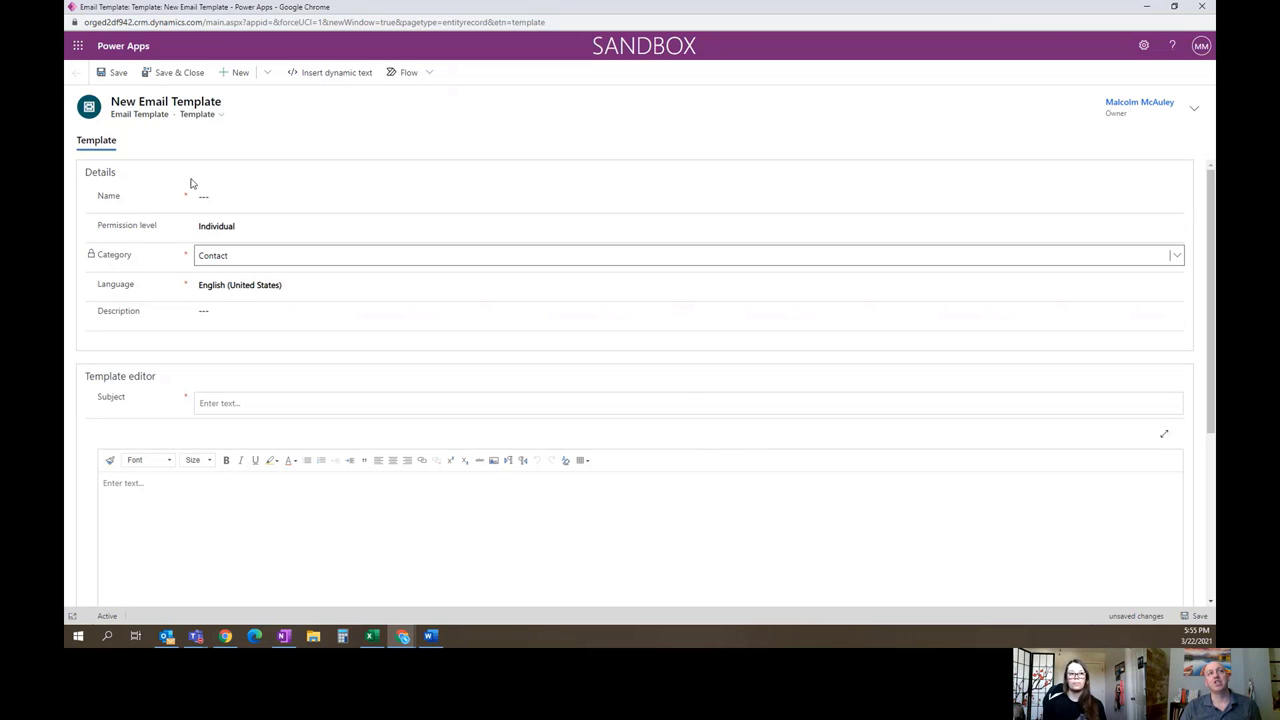
click(242, 198)
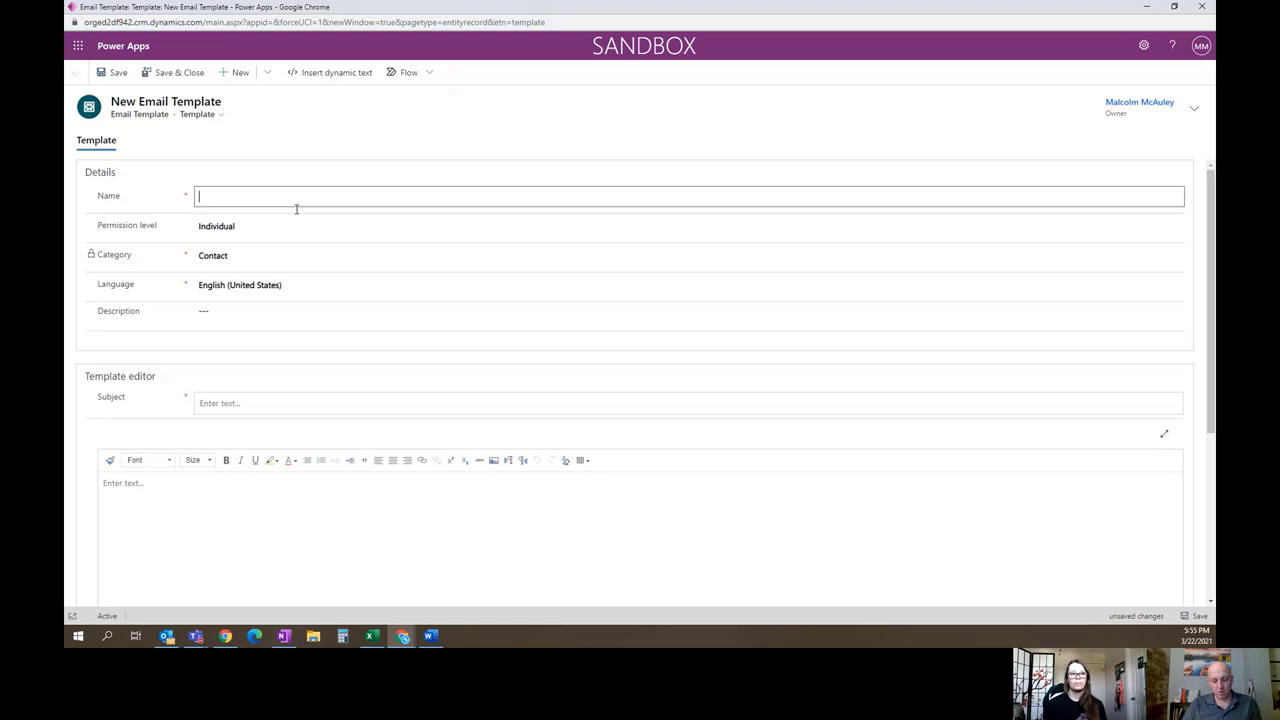
text(2021 - )
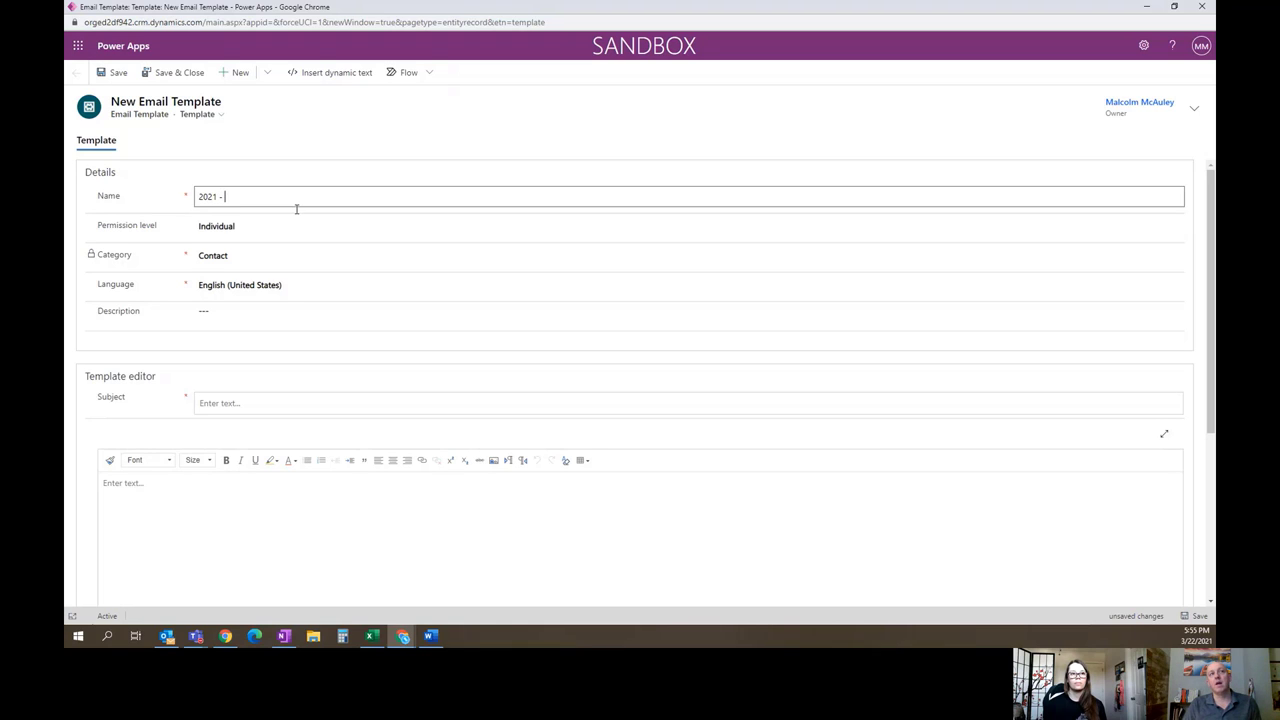
text(We Miss you)
key(BackSpace)
key(BackSpace)
key(BackSpace)
key(BackSpace)
text(You!)
key(Tab)
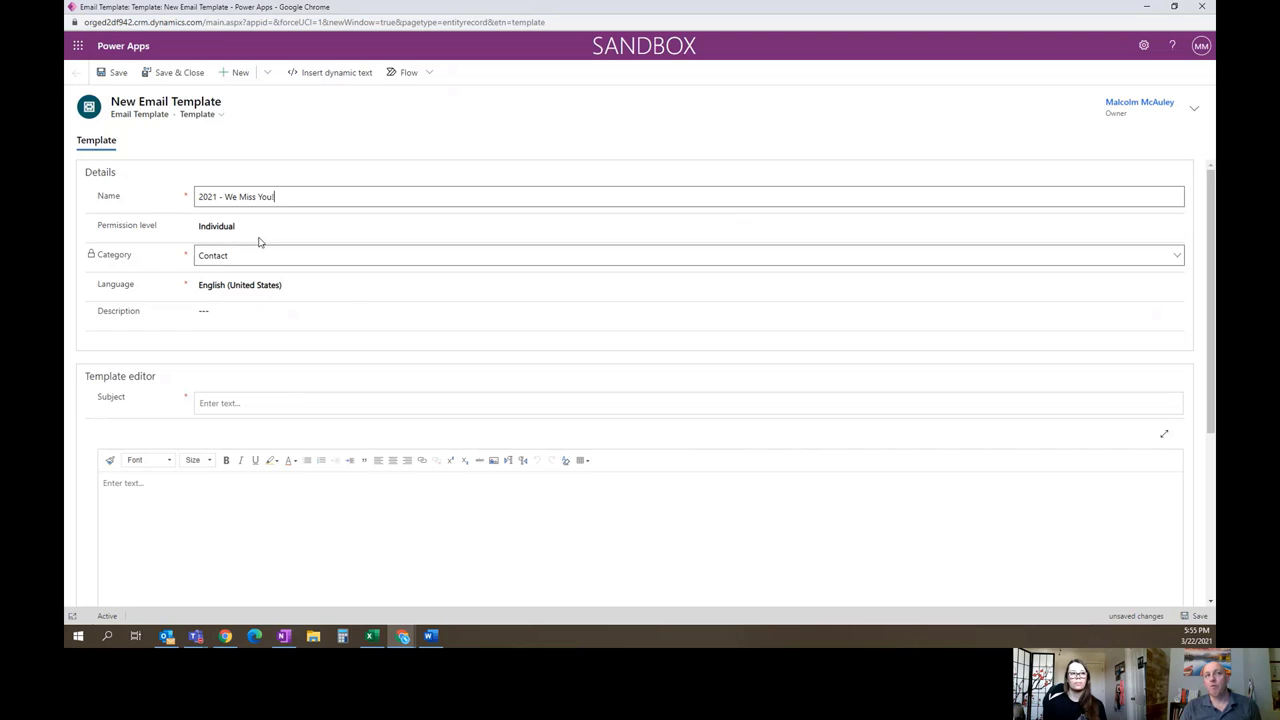
Step: Give the template the subject "Register Today!" and save it
key(ctrl+s)
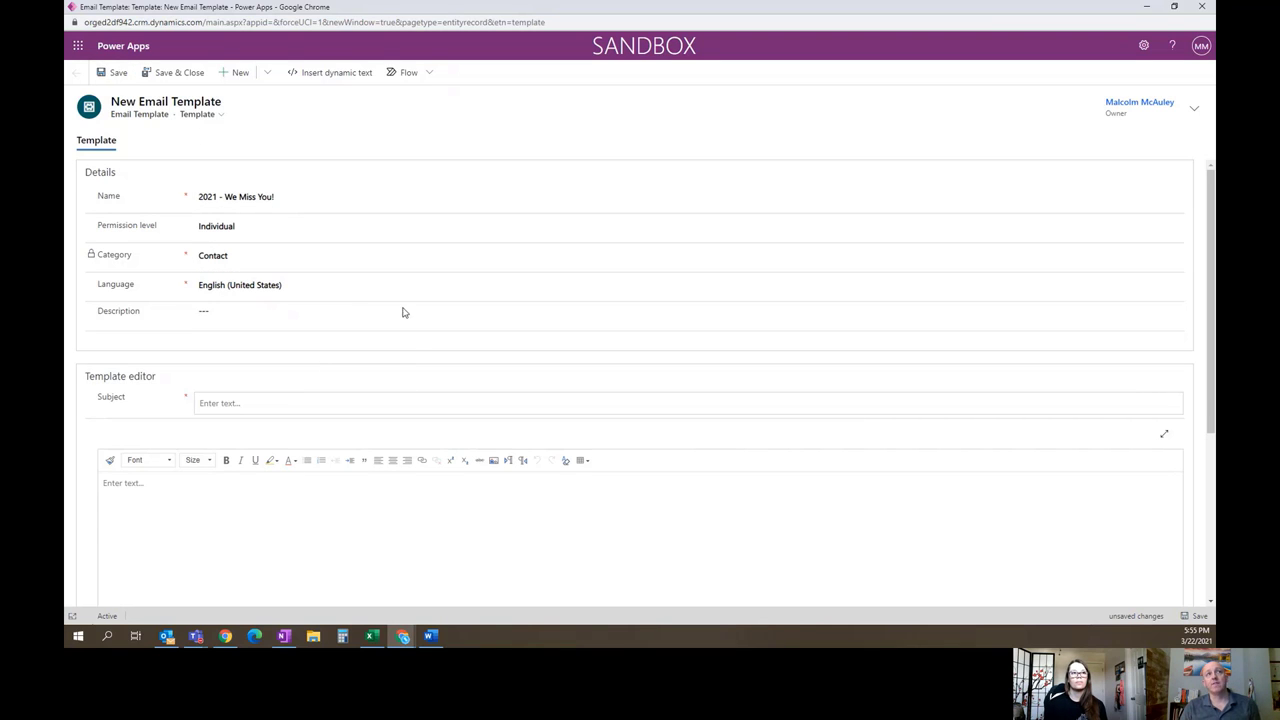
click(227, 425)
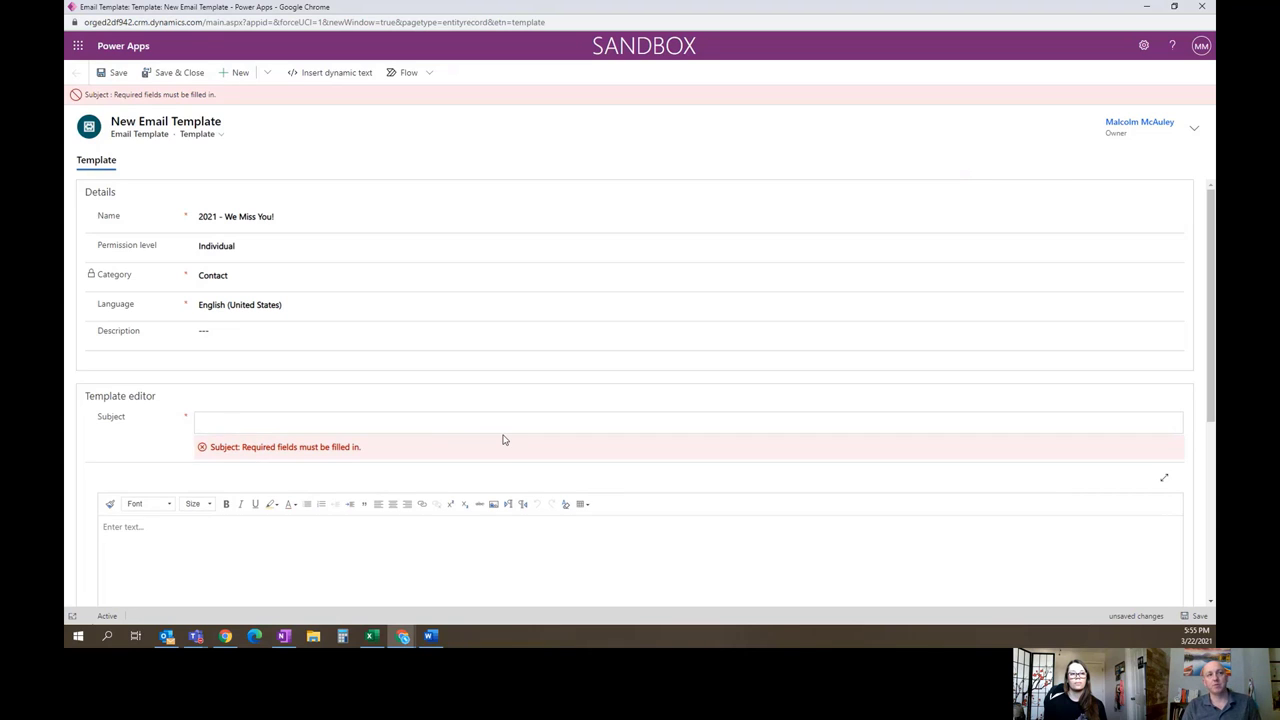
text(Register Today!)
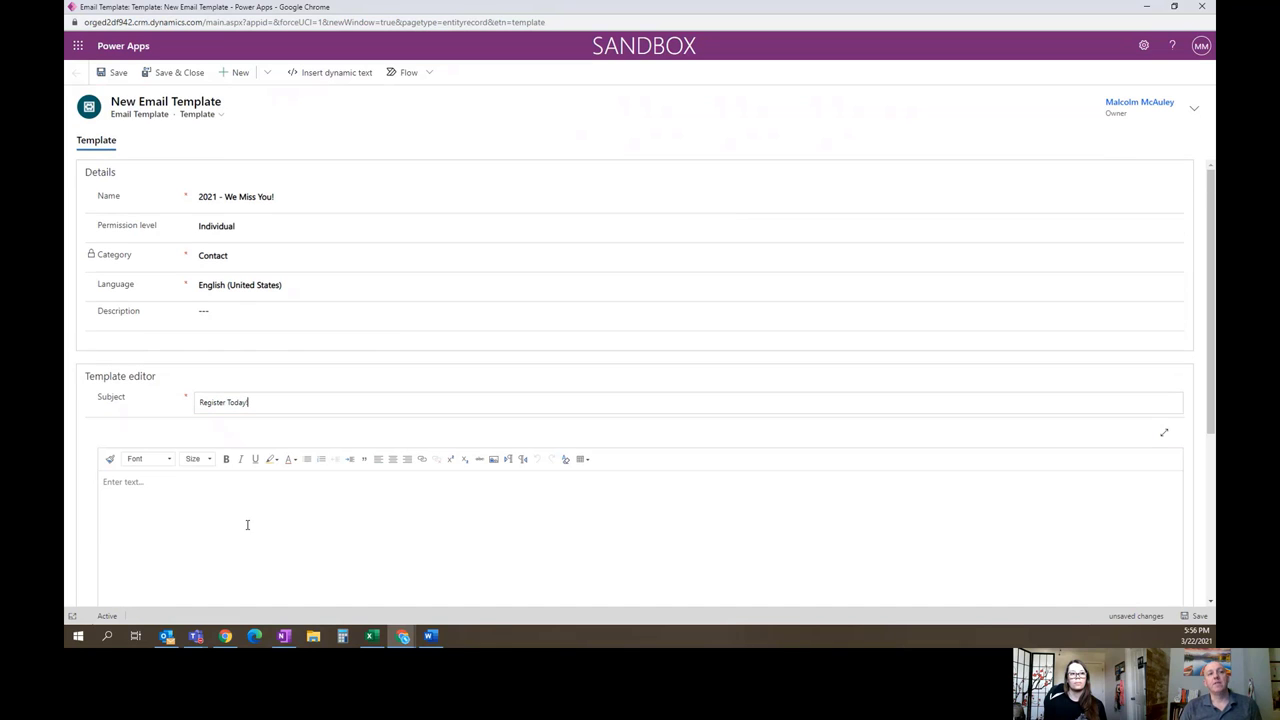
click(112, 72)
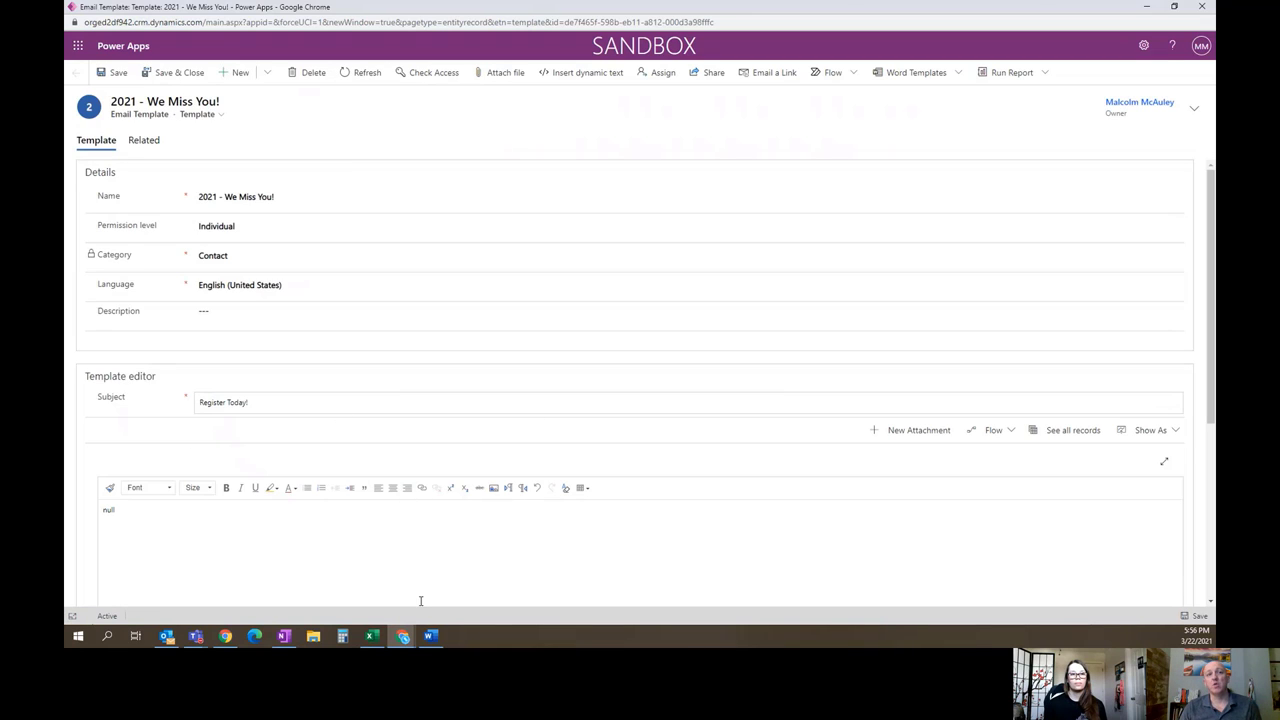
Step: Switch to the Word document and copy the entire registration message, from the contact name placeholder through the closing signature
mouse_move(432, 638)
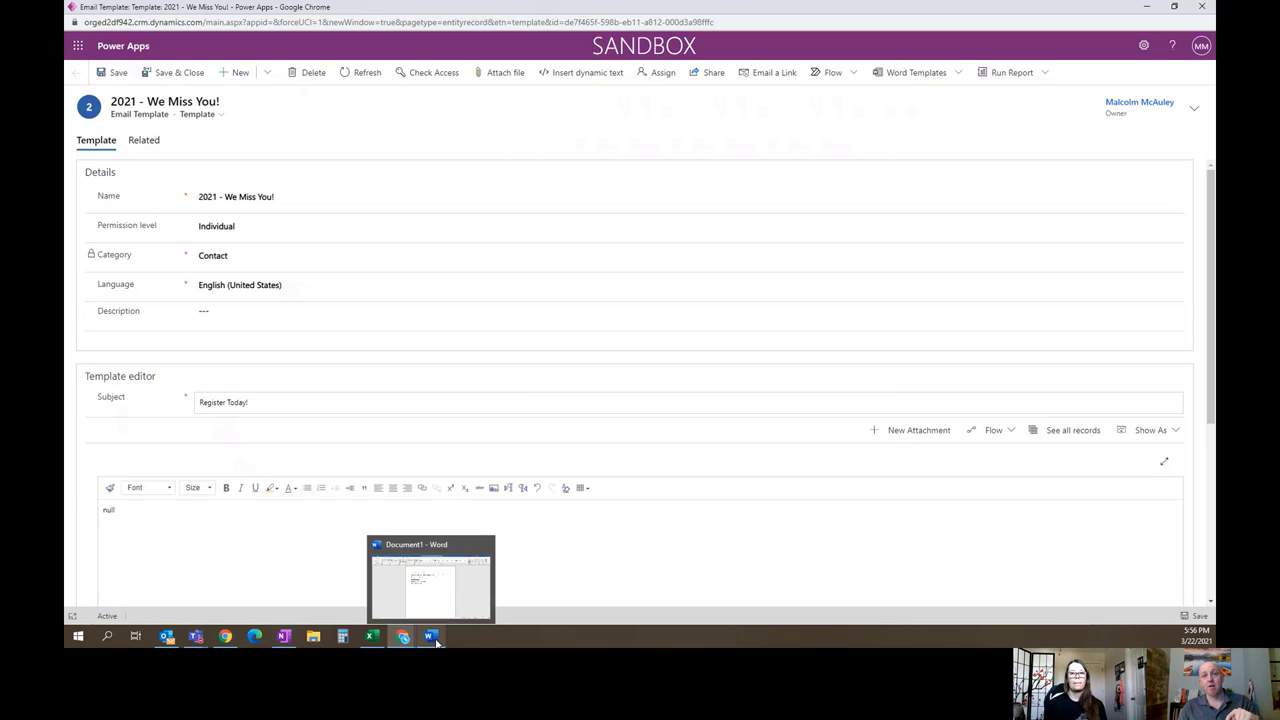
click(436, 641)
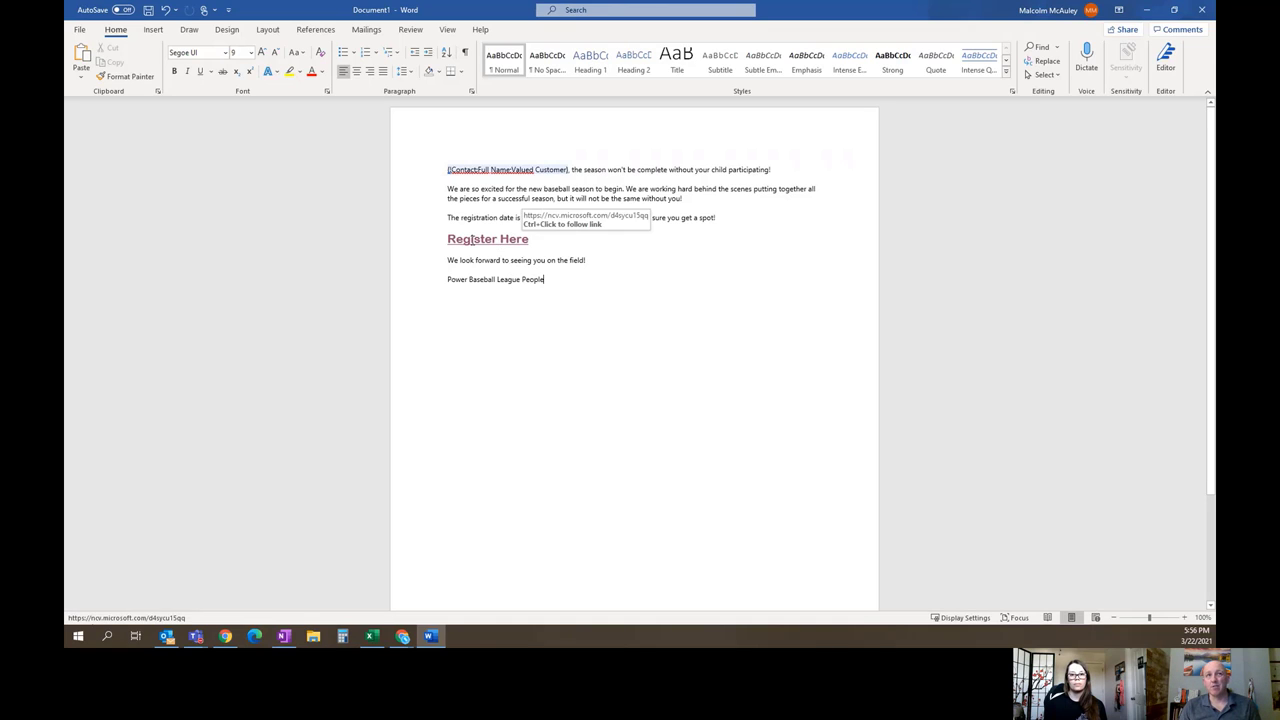
drag(551, 279, 444, 169)
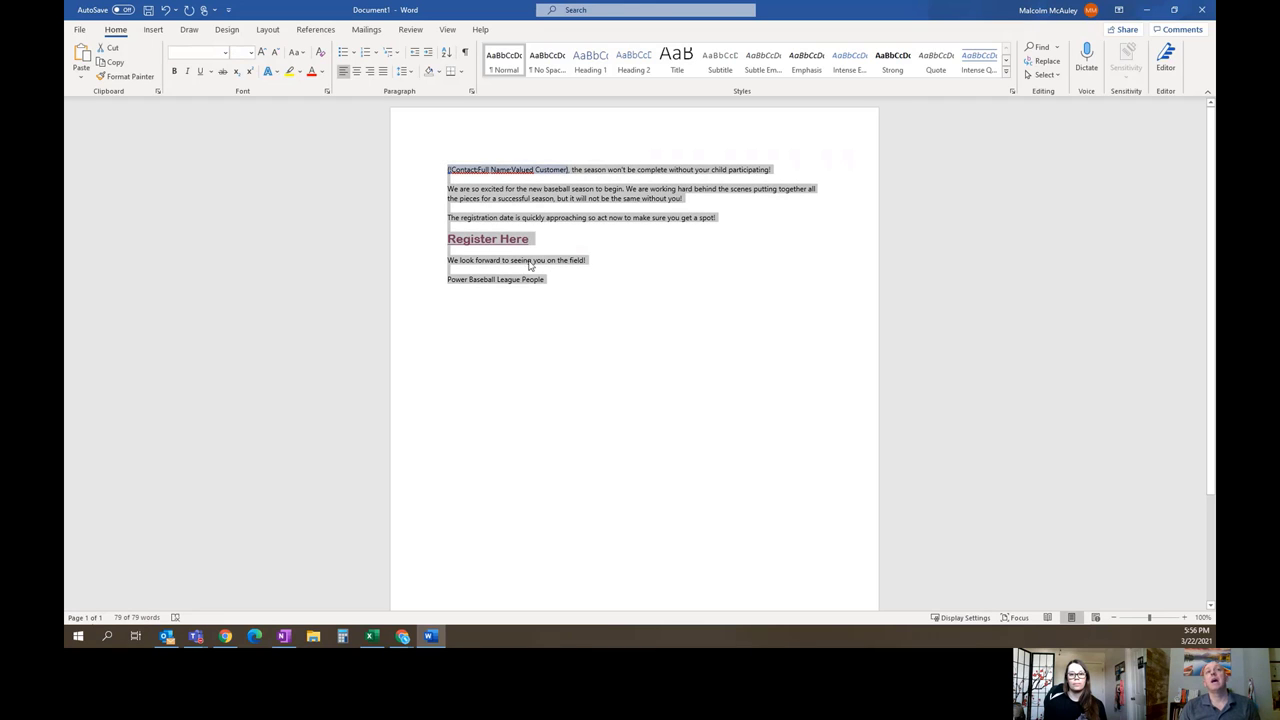
click(551, 260)
Step: Back in the email template, replace the body's "null" text with the registration message copied from Word
key(alt+Tab)
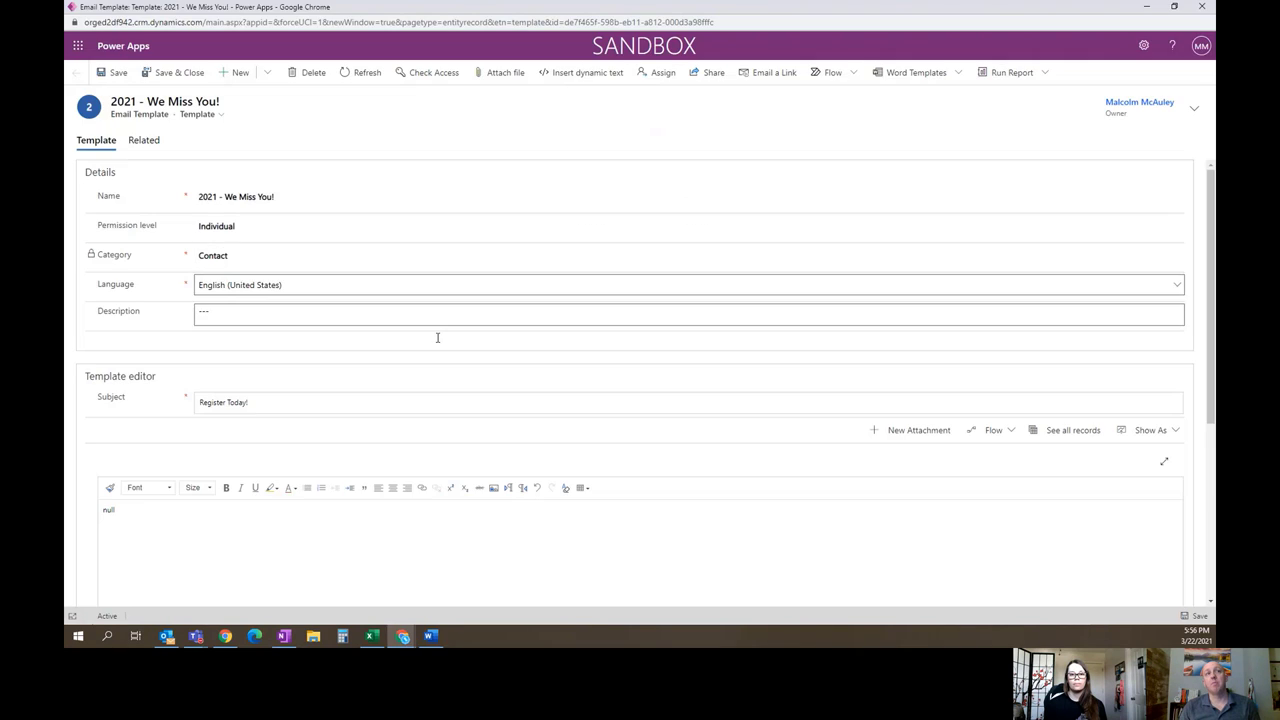
click(181, 525)
key(ctrl+a)
key(BackSpace)
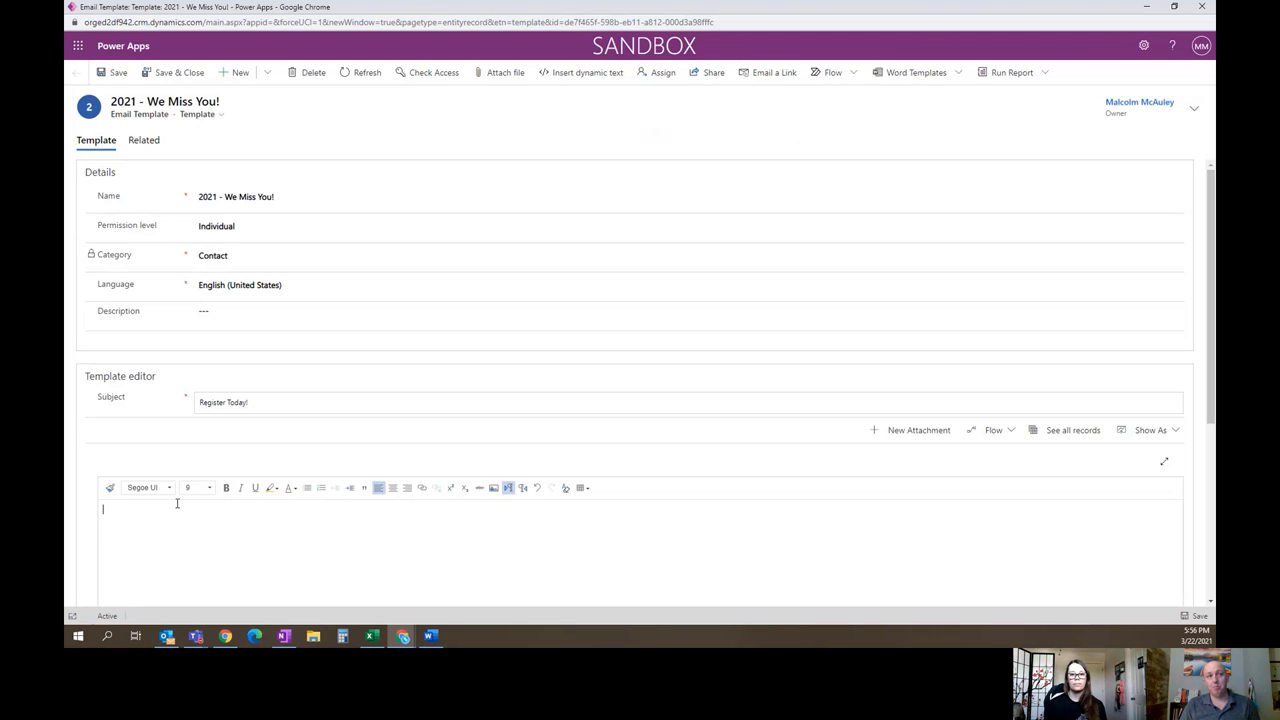
text({{Contact:Full Name;Valued Customer}}, the season won't be complete without your child participating! We are so excited for the new baseball season to begin. We are working hard behind the scenes putting together all the pieces for a successful season, but it will not be the same without you! The registration date is quickly approaching so act now to make sure you get a spot! Register Here We look forward to seeing you on the field! Power Baseball League People)
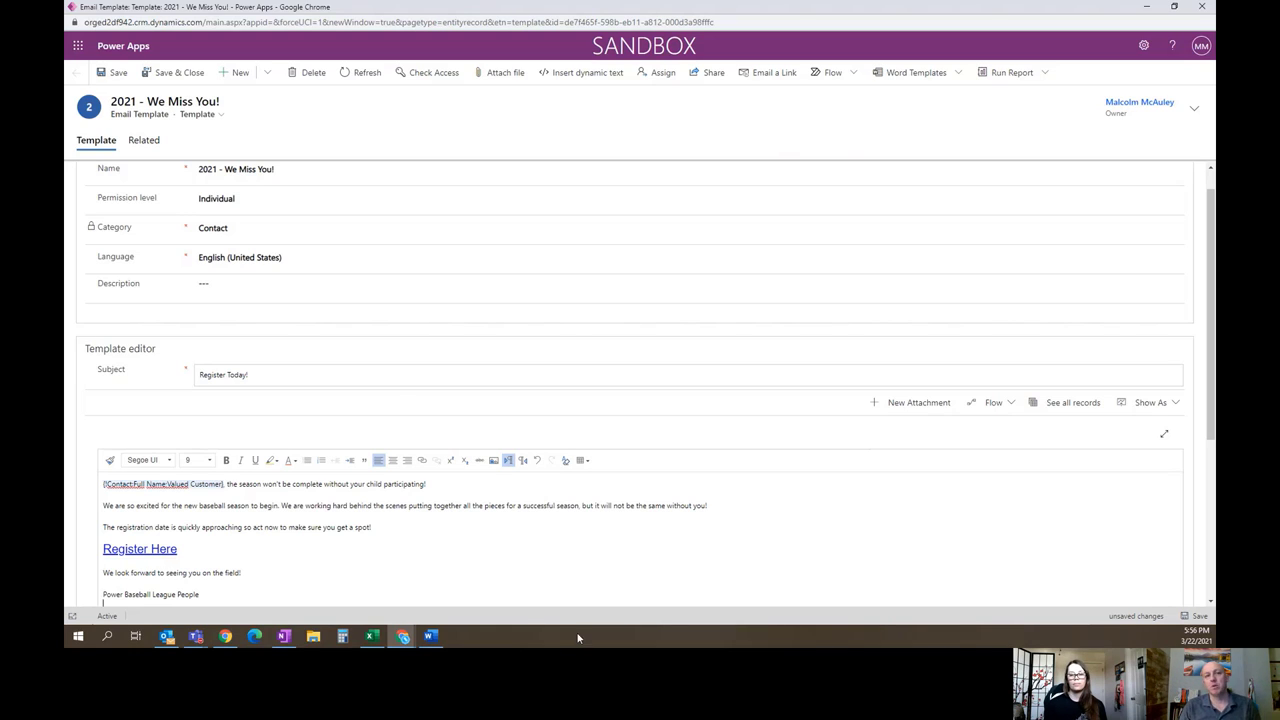
mouse_move(434, 641)
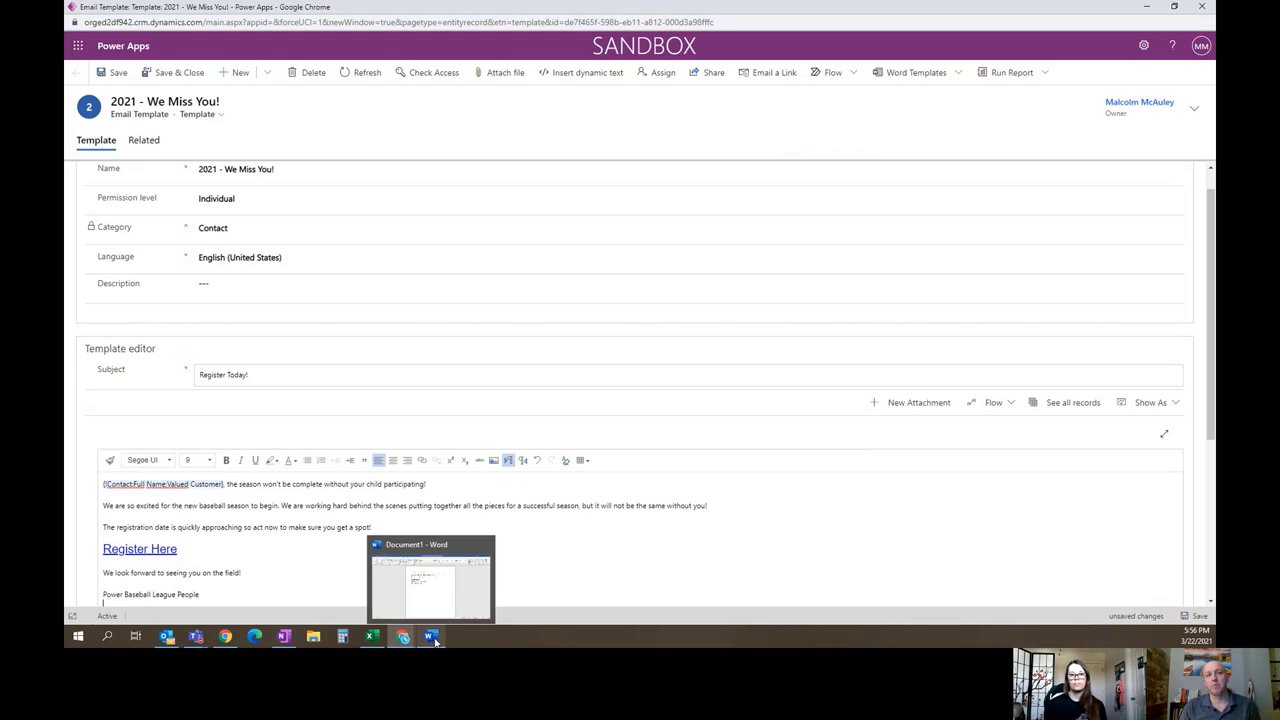
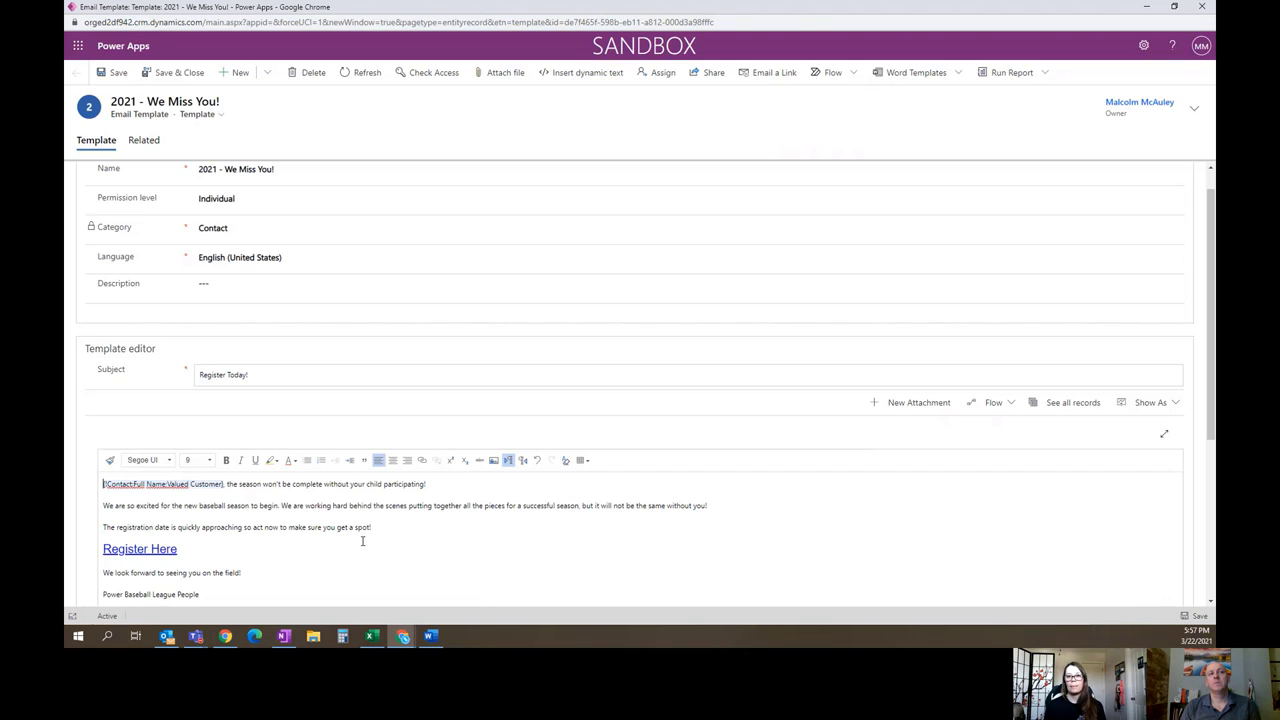
scroll(363, 537, down, 3)
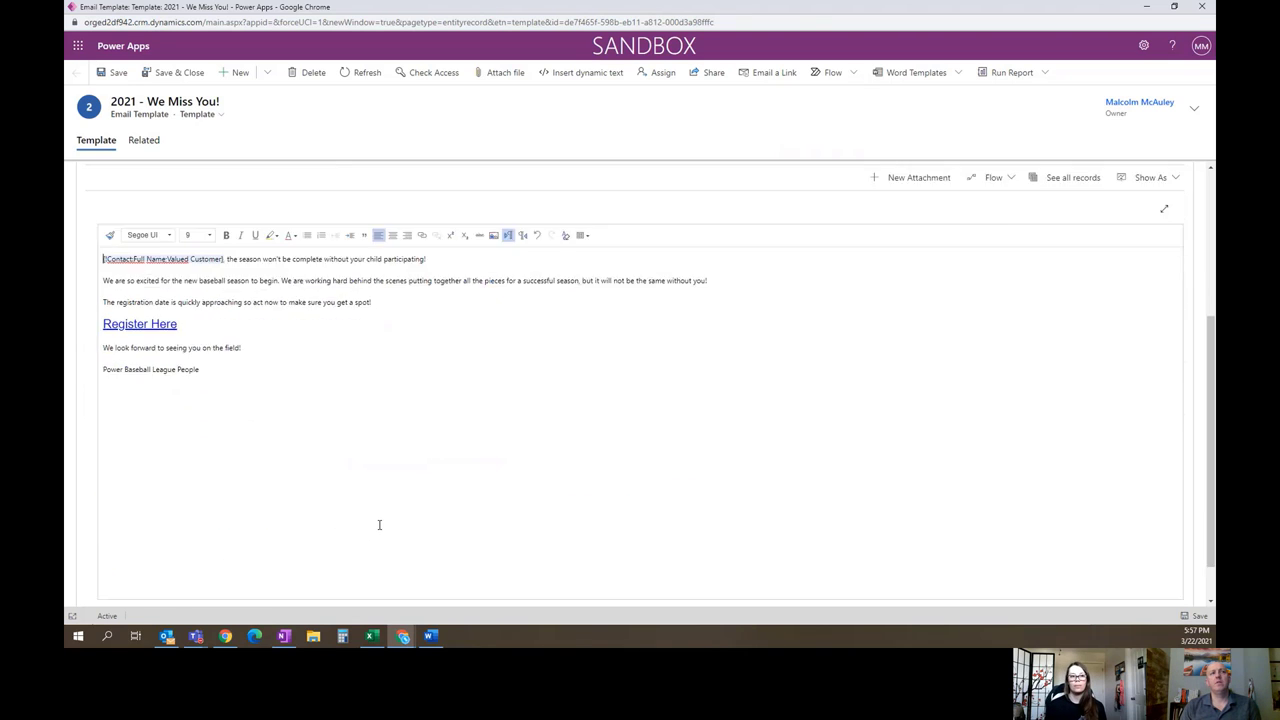
scroll(379, 525, up, 3)
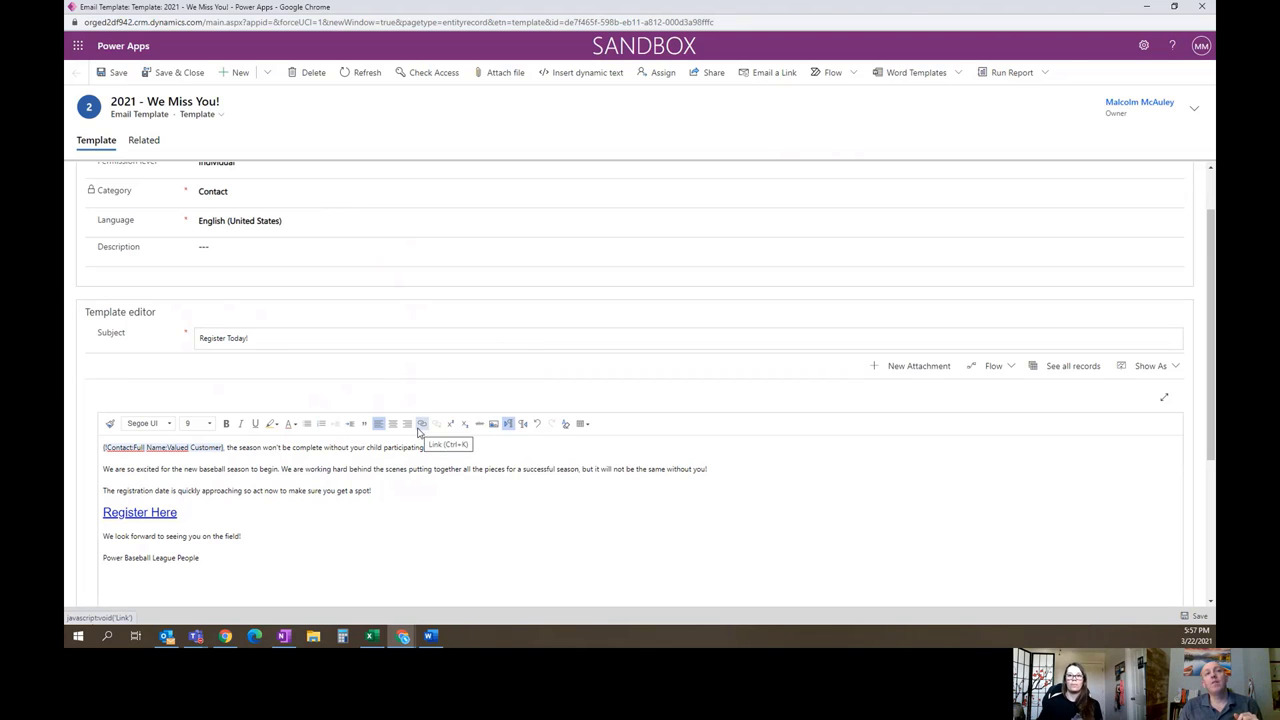
click(104, 447)
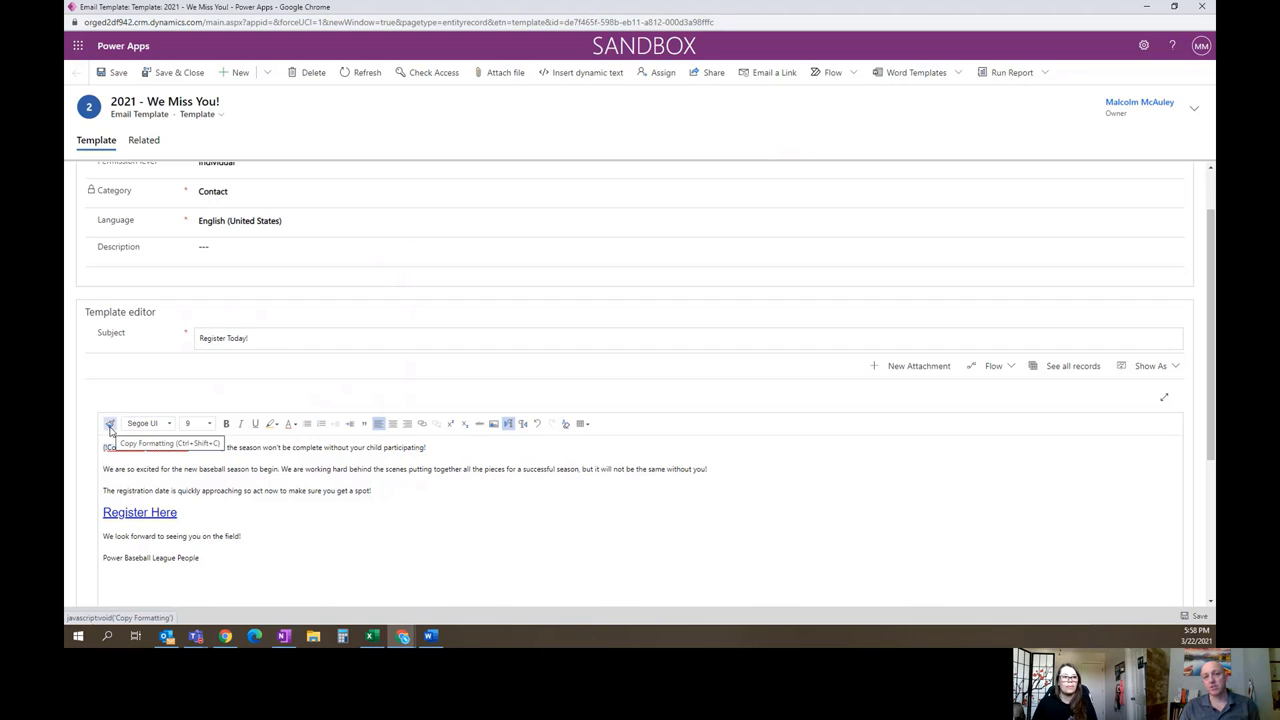
double_click(210, 469)
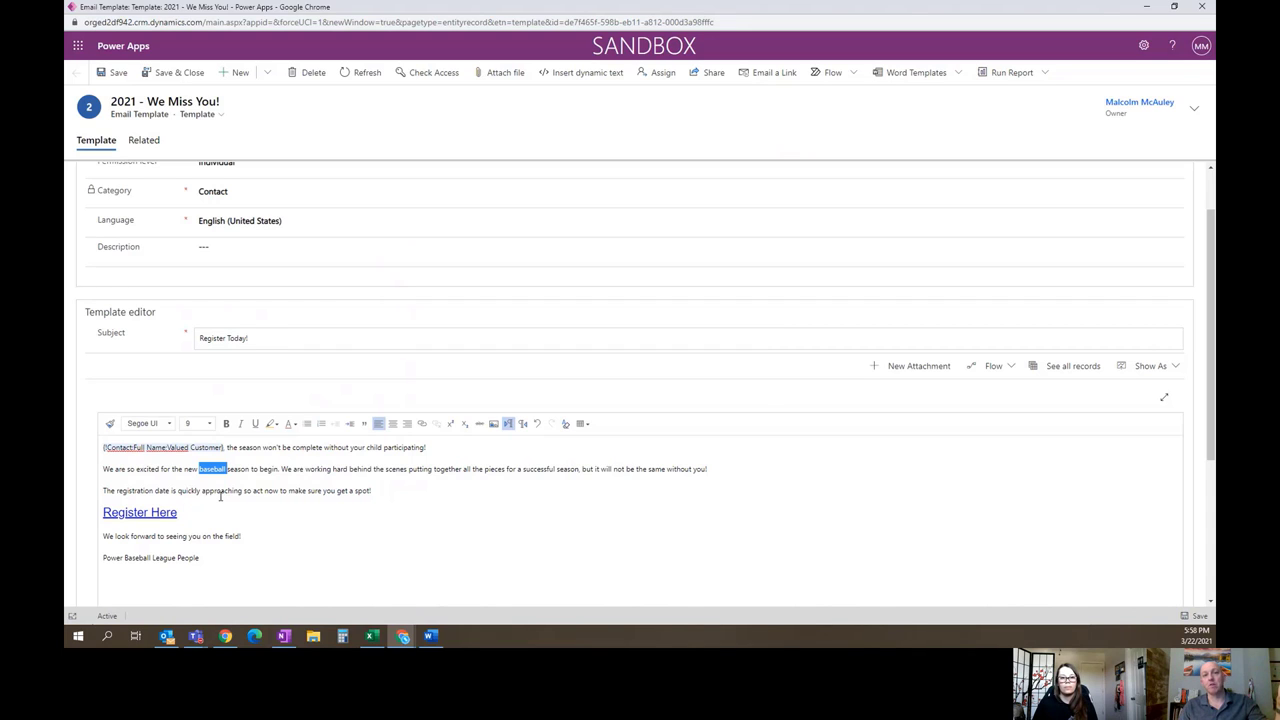
click(358, 484)
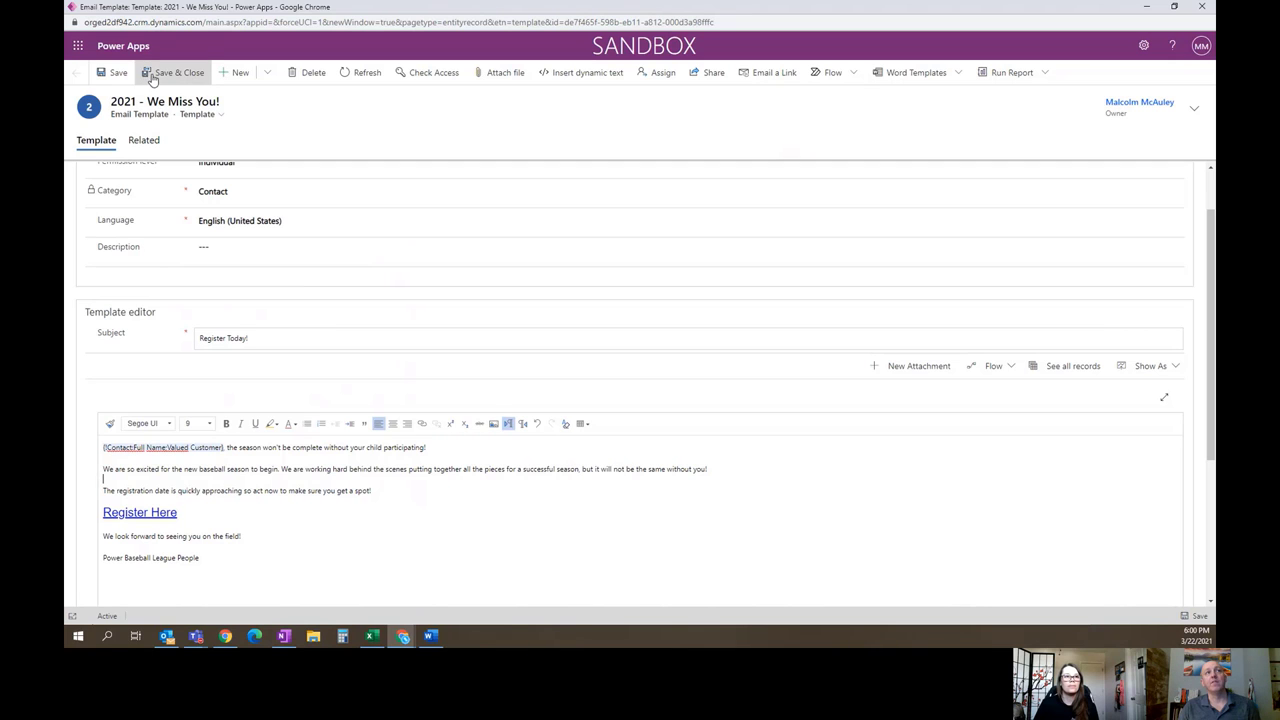
Step: Return to the open contact record in the browser and add a new email activity from its timeline
key(alt+Tab)
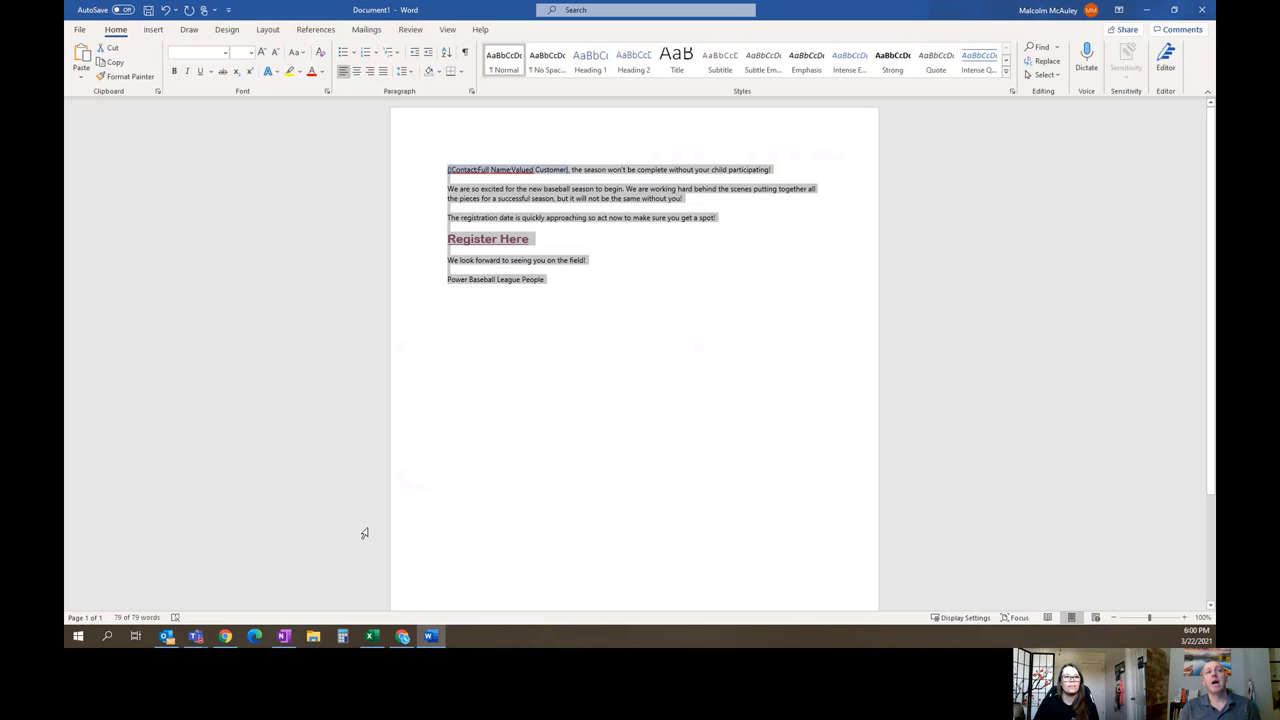
click(403, 637)
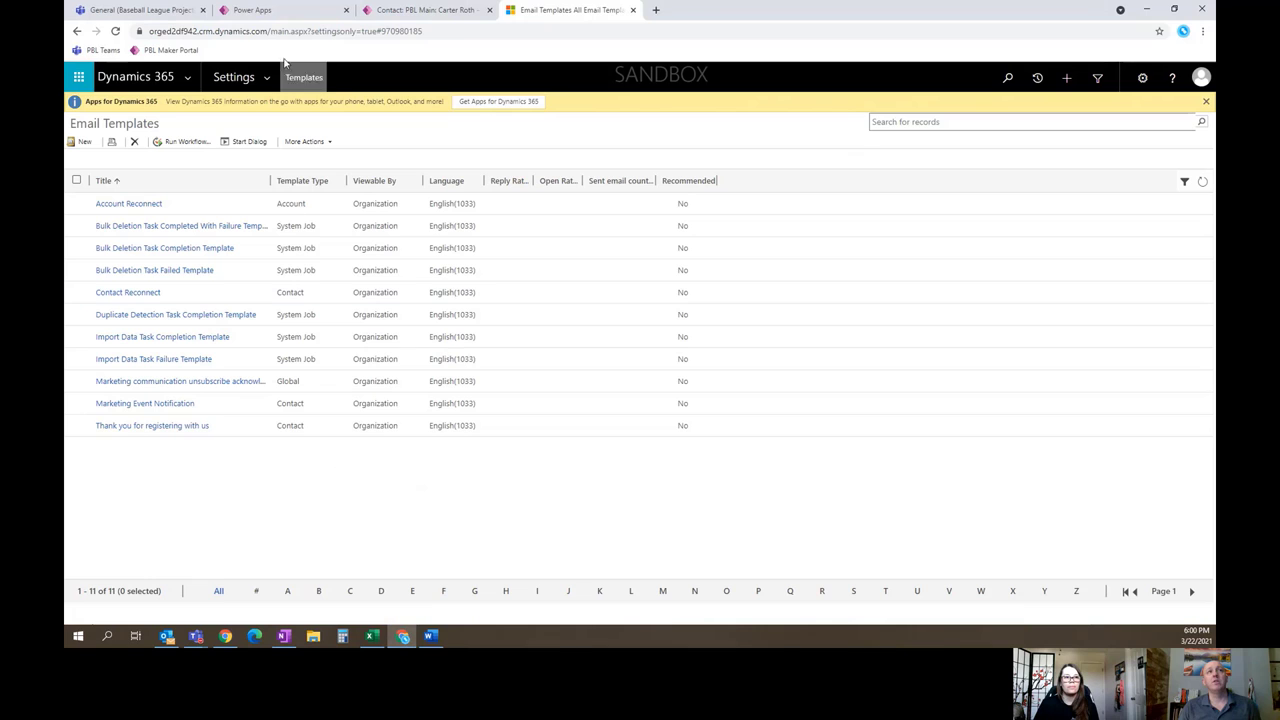
click(405, 10)
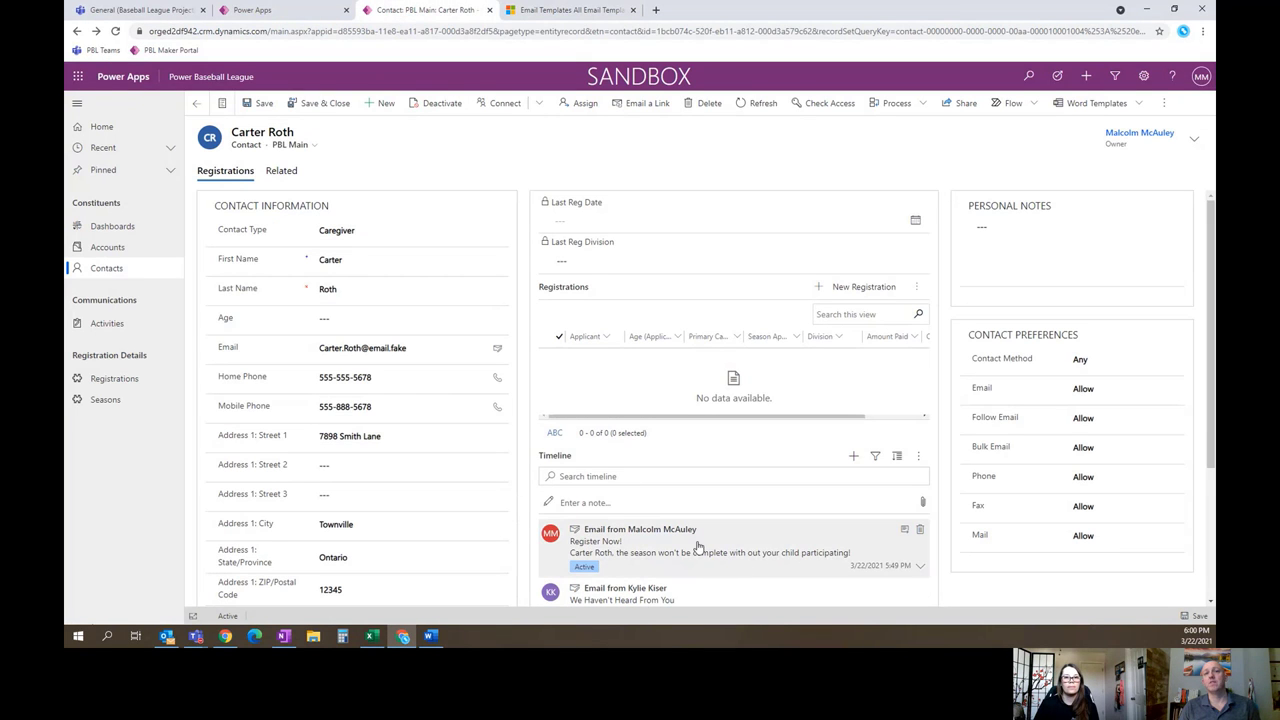
click(854, 459)
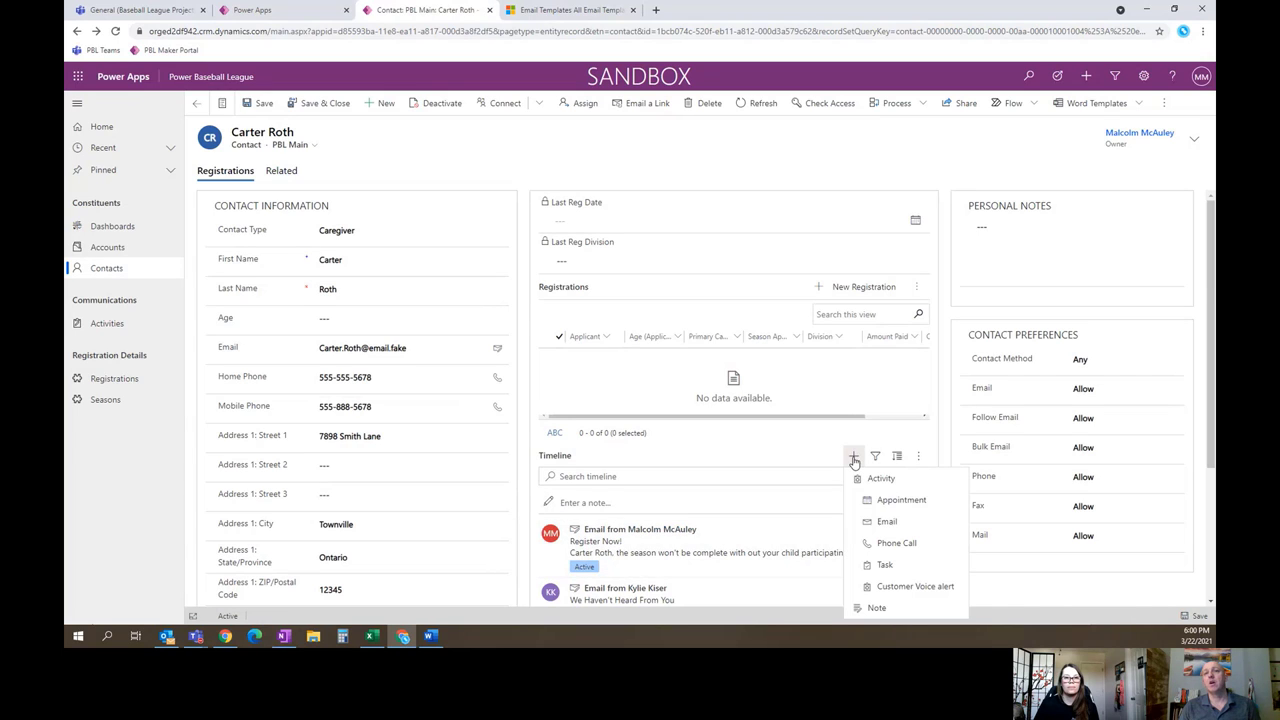
click(887, 522)
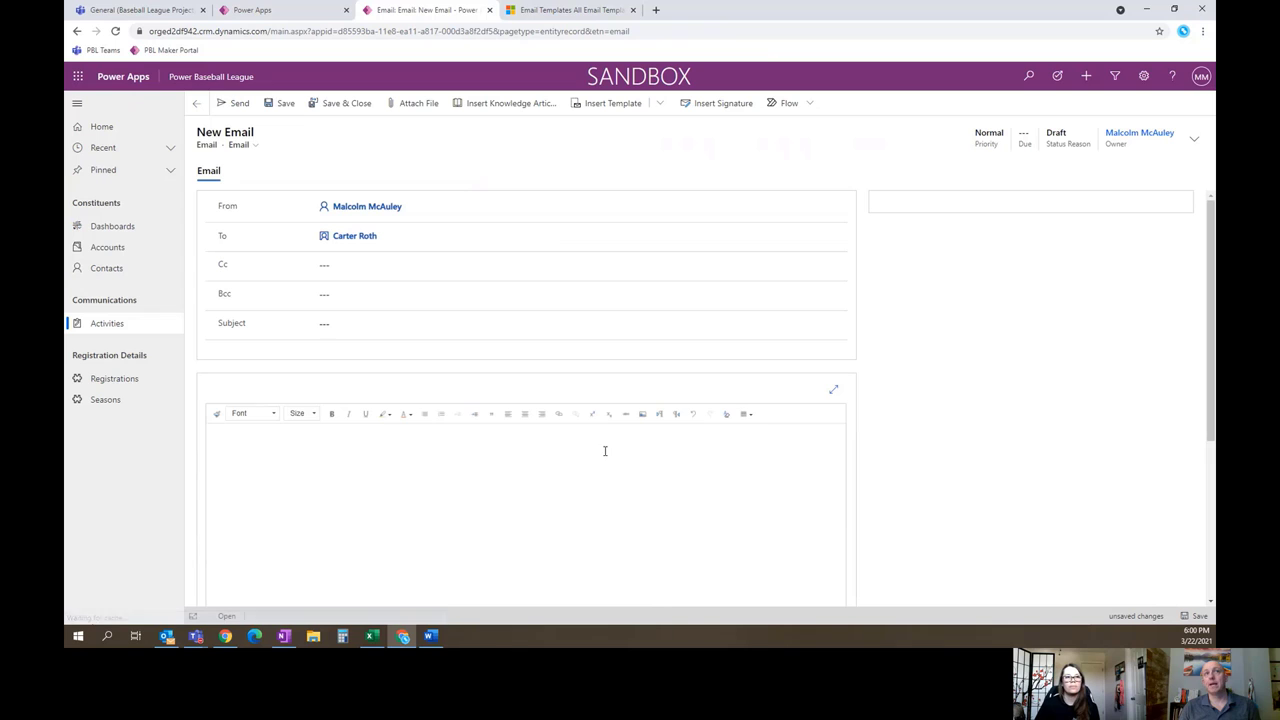
Step: Insert the "2021 - We Miss You!" email template into the new email
click(626, 104)
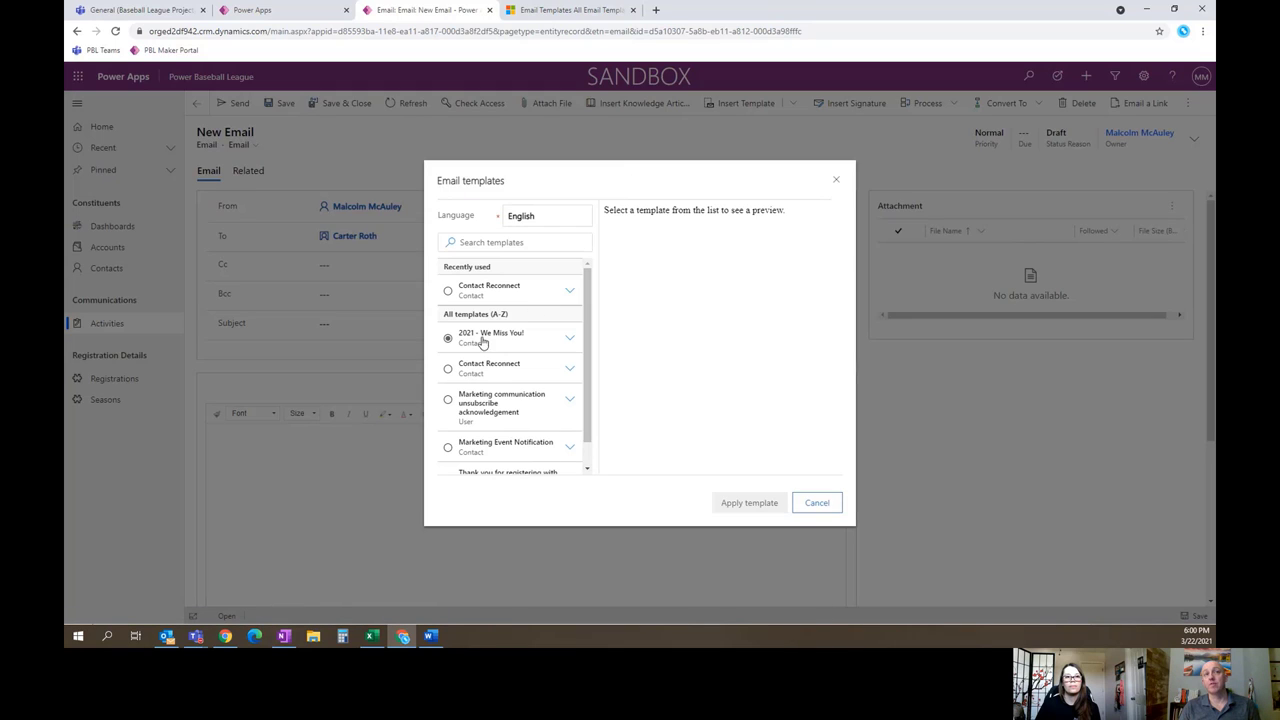
click(449, 338)
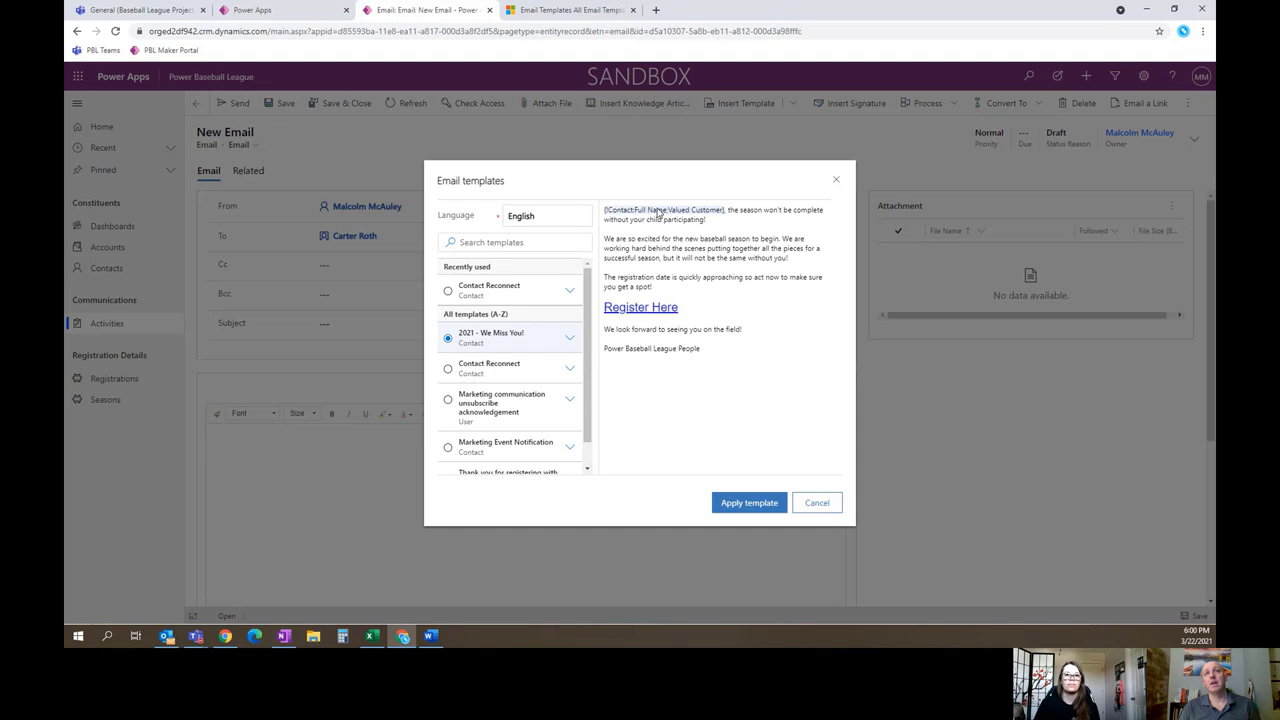
click(748, 507)
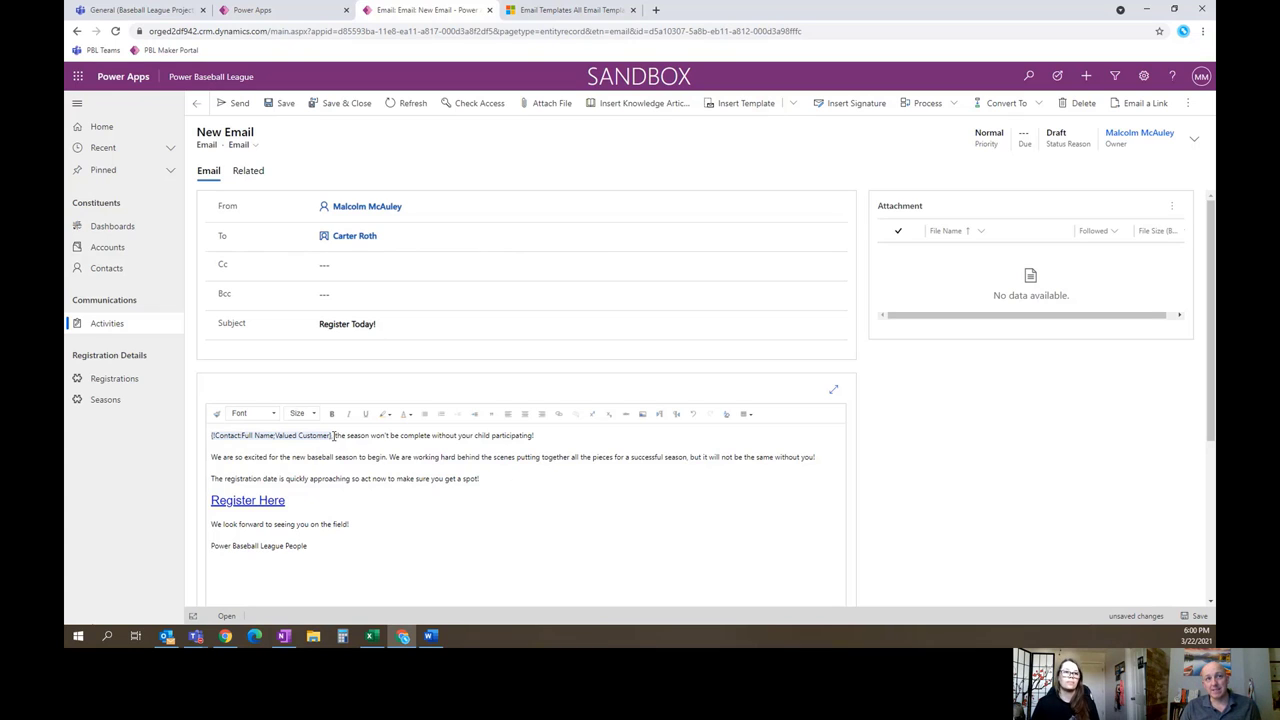
Step: Compare the contact name placeholder in the drafted email with the one in the "Contact Reconnect" email template
drag(333, 437, 204, 427)
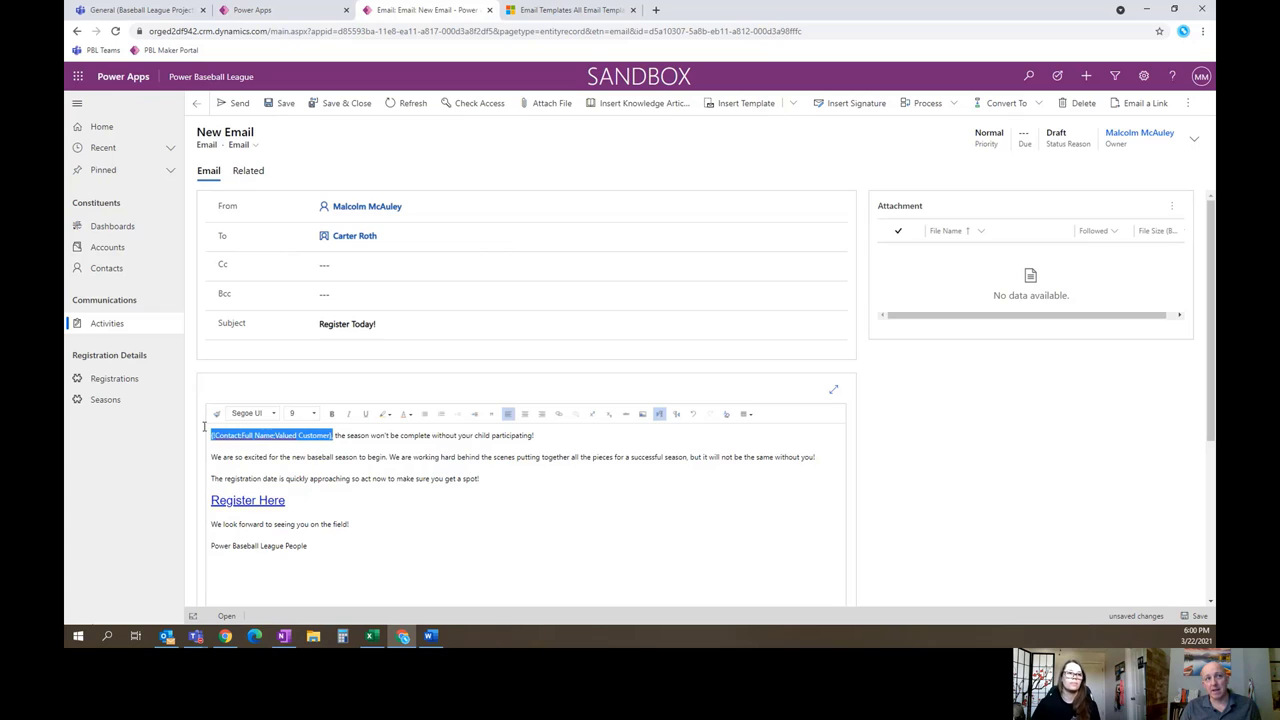
click(343, 468)
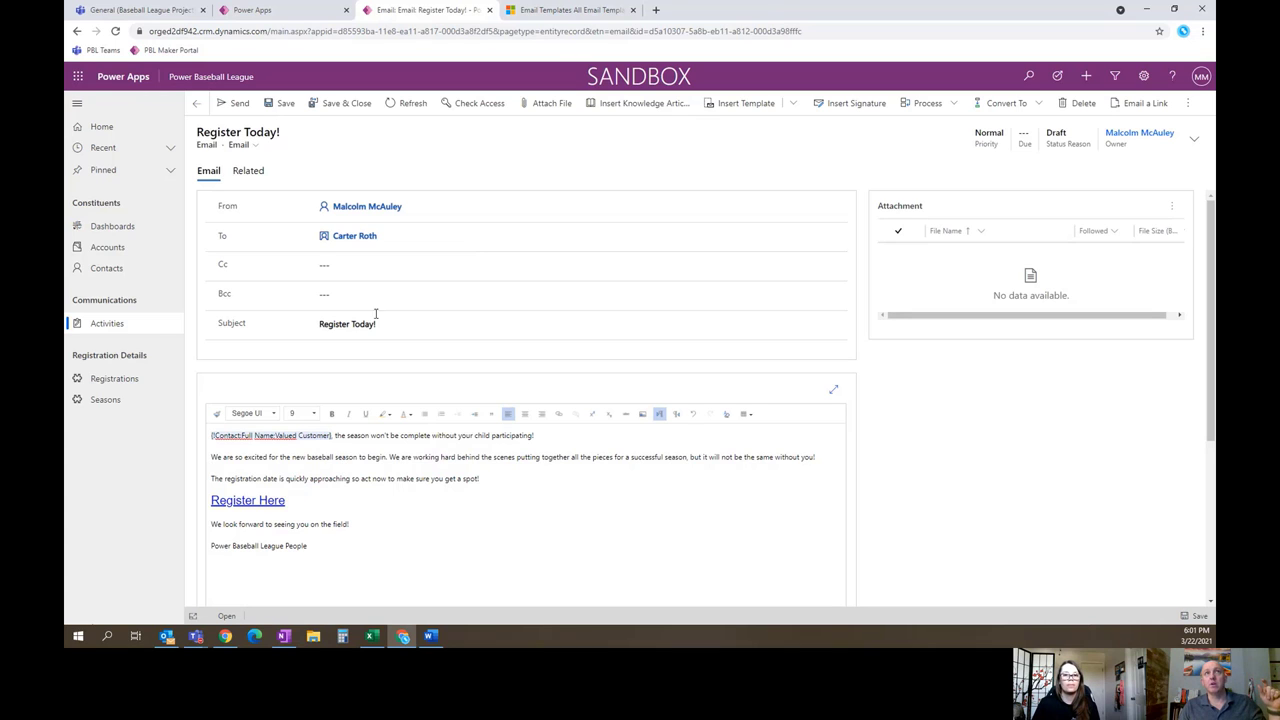
click(570, 10)
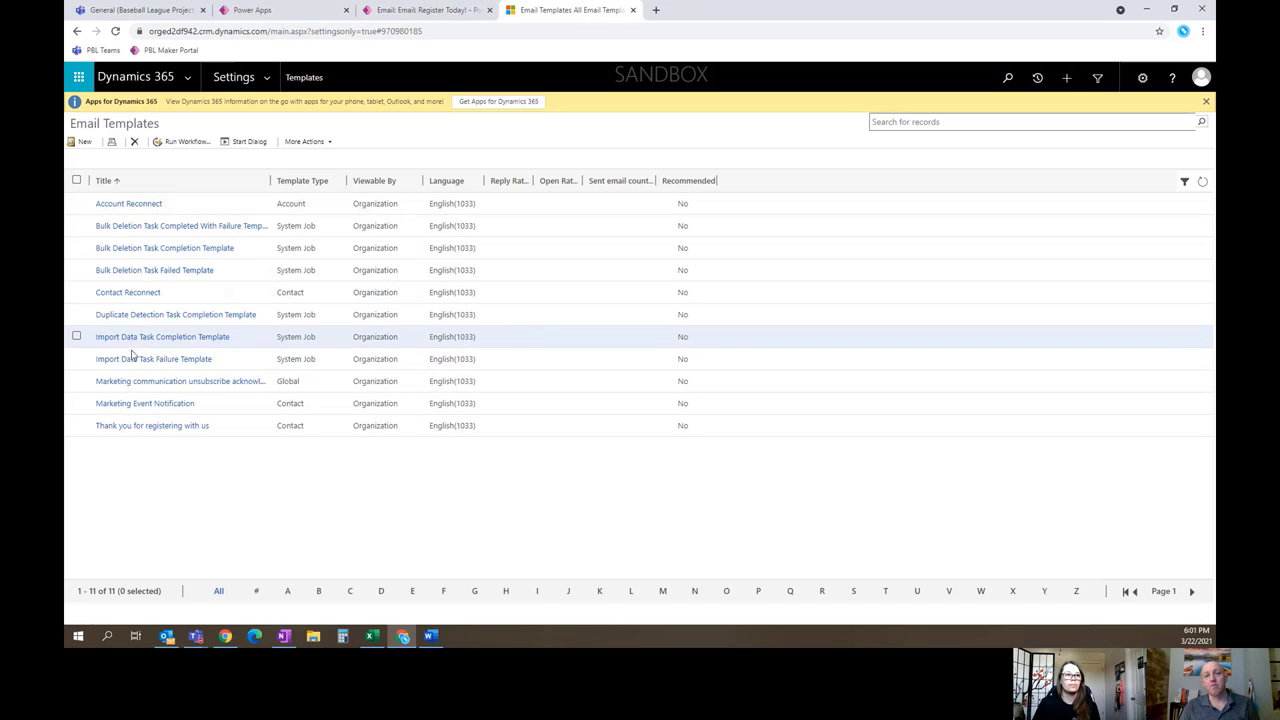
click(142, 293)
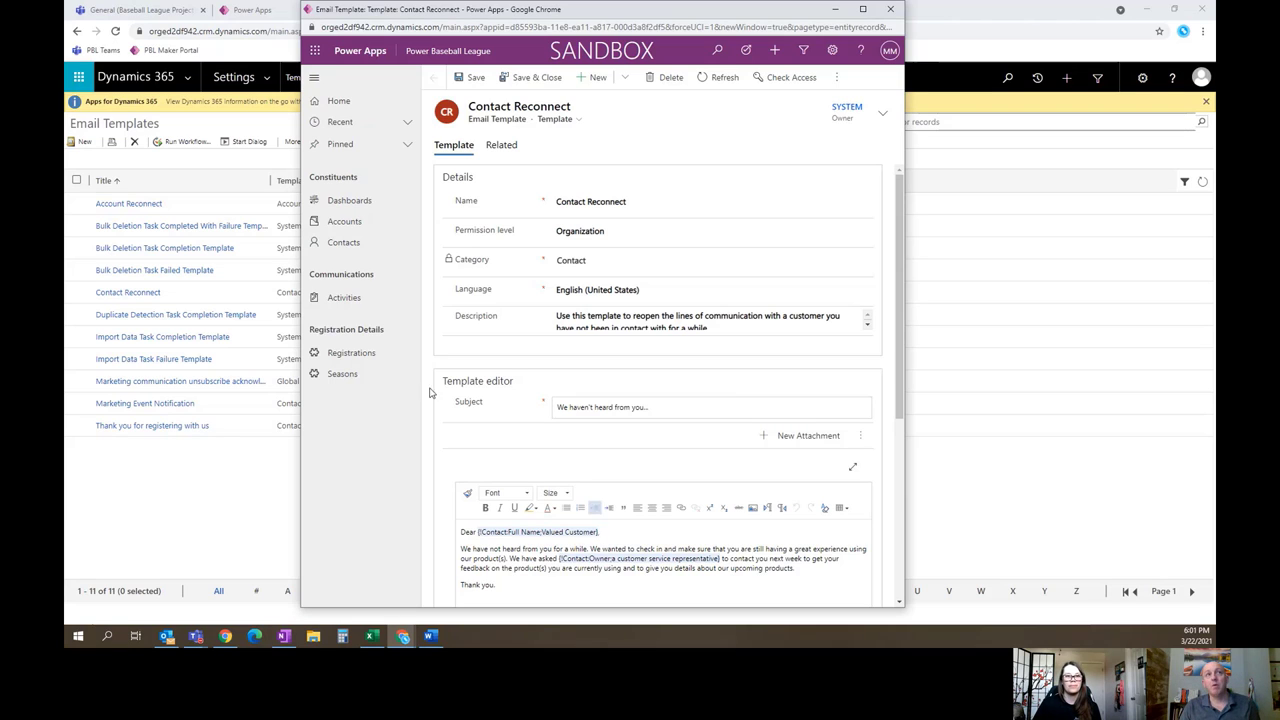
click(258, 468)
click(436, 8)
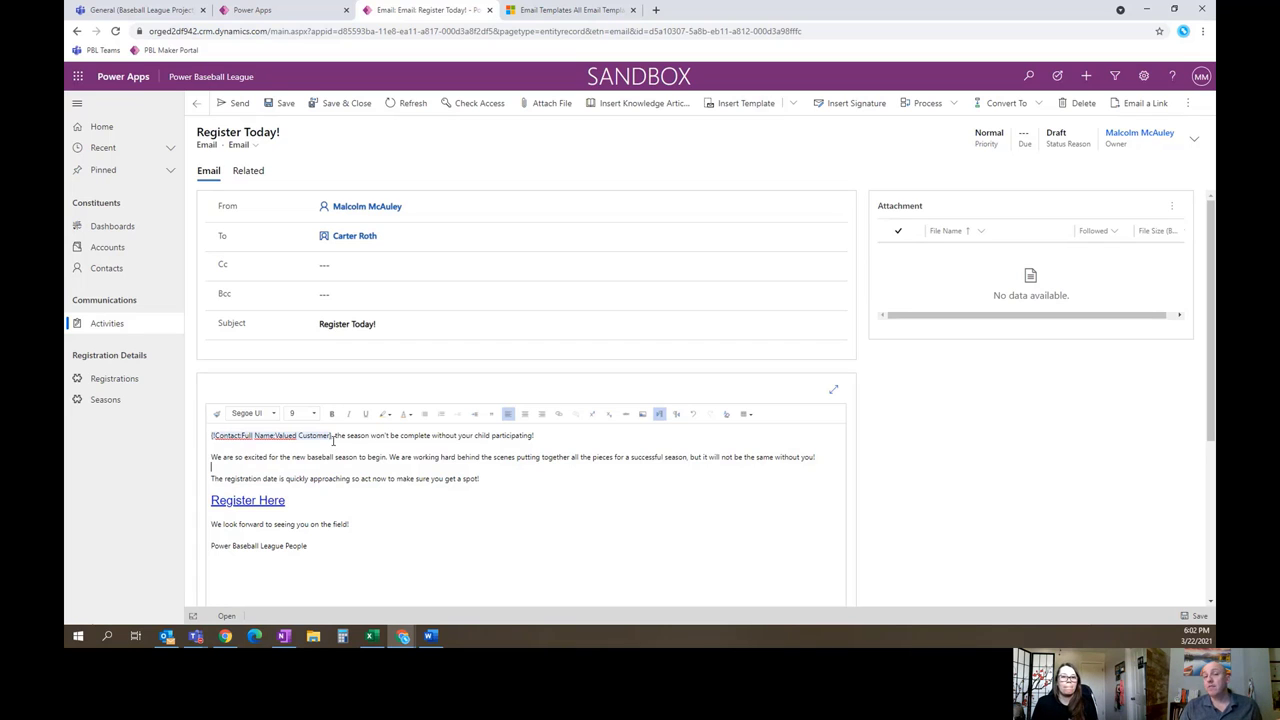
drag(334, 435, 209, 432)
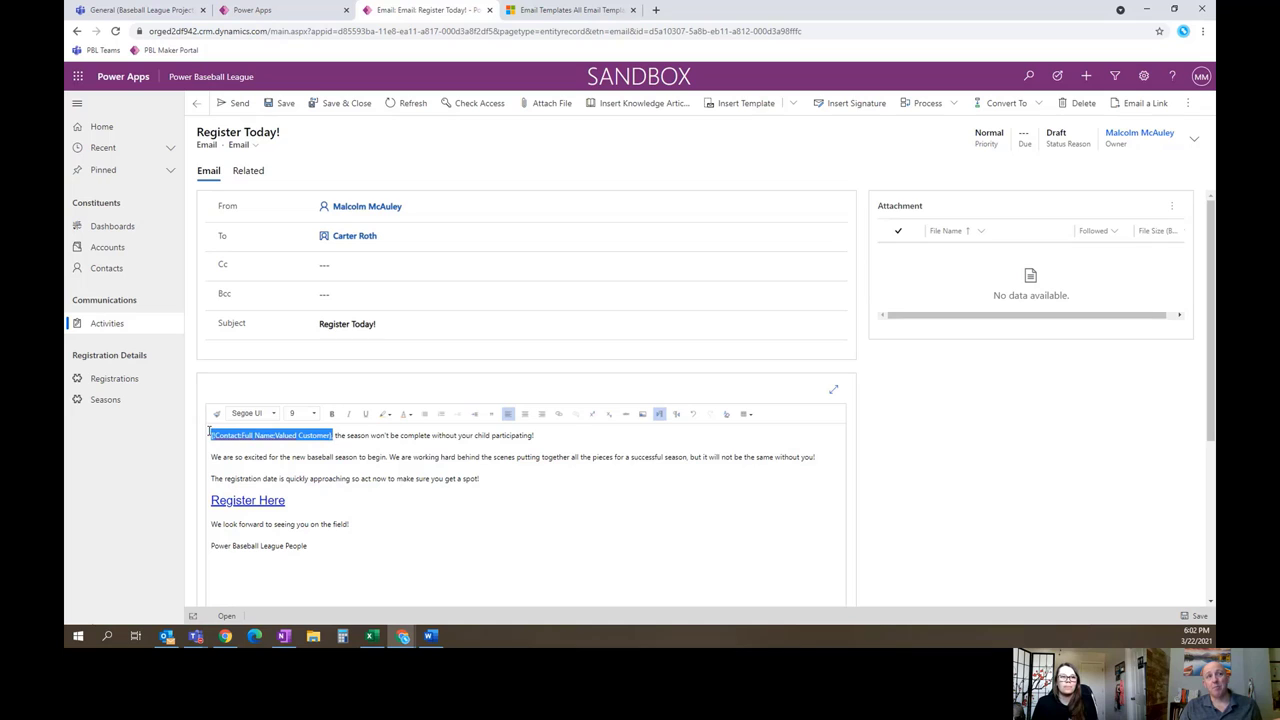
click(347, 436)
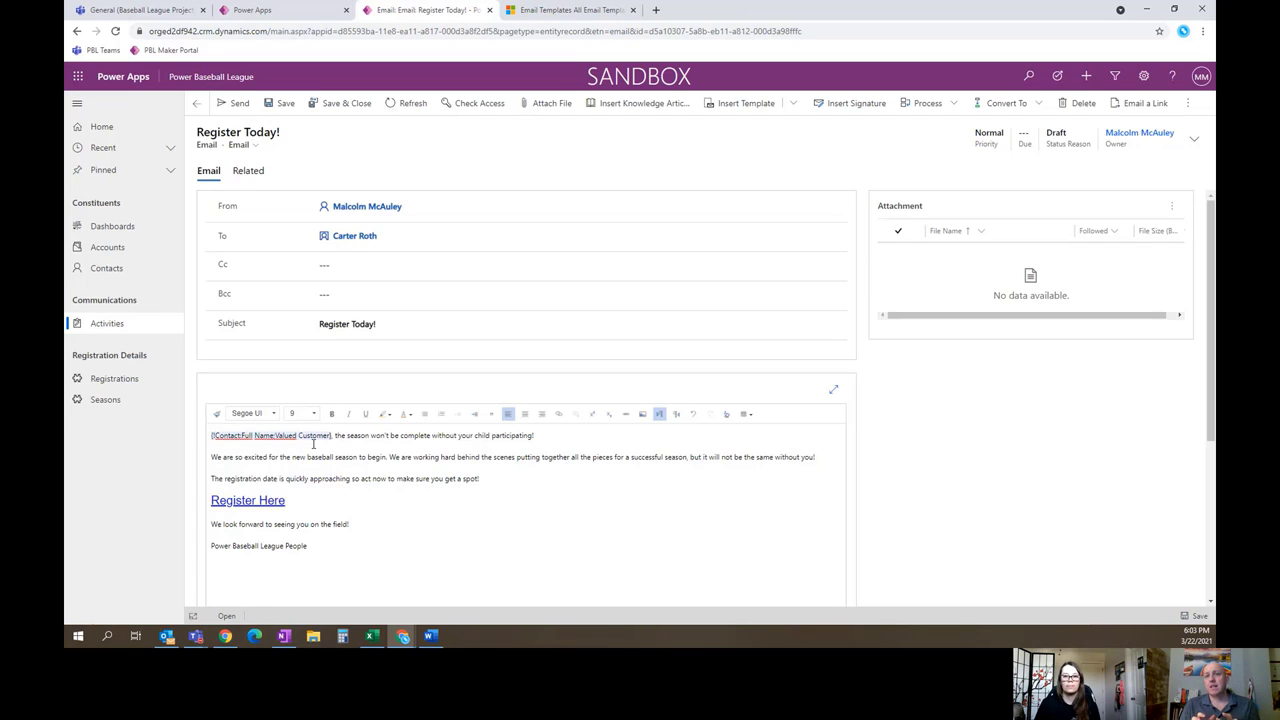
Step: From the refreshed email templates list, set the "2021 - We Miss You!" template's permission level to Organization, and save and close it
click(563, 14)
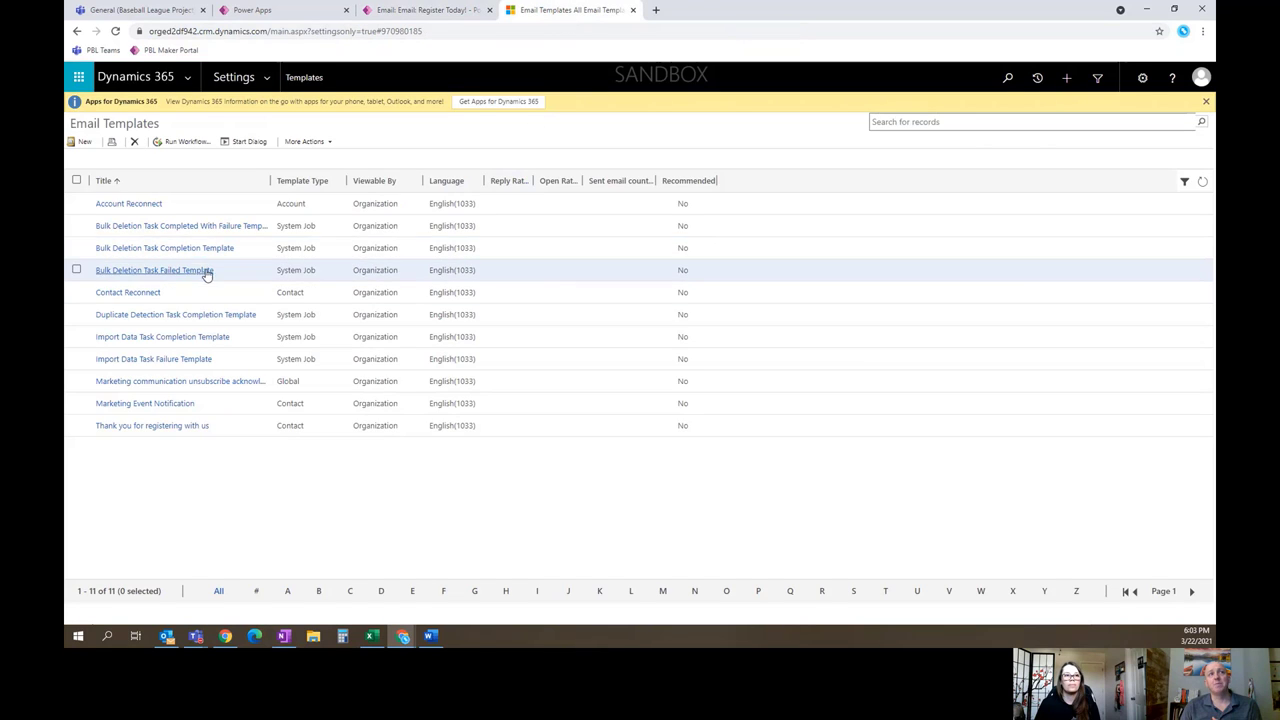
click(1202, 181)
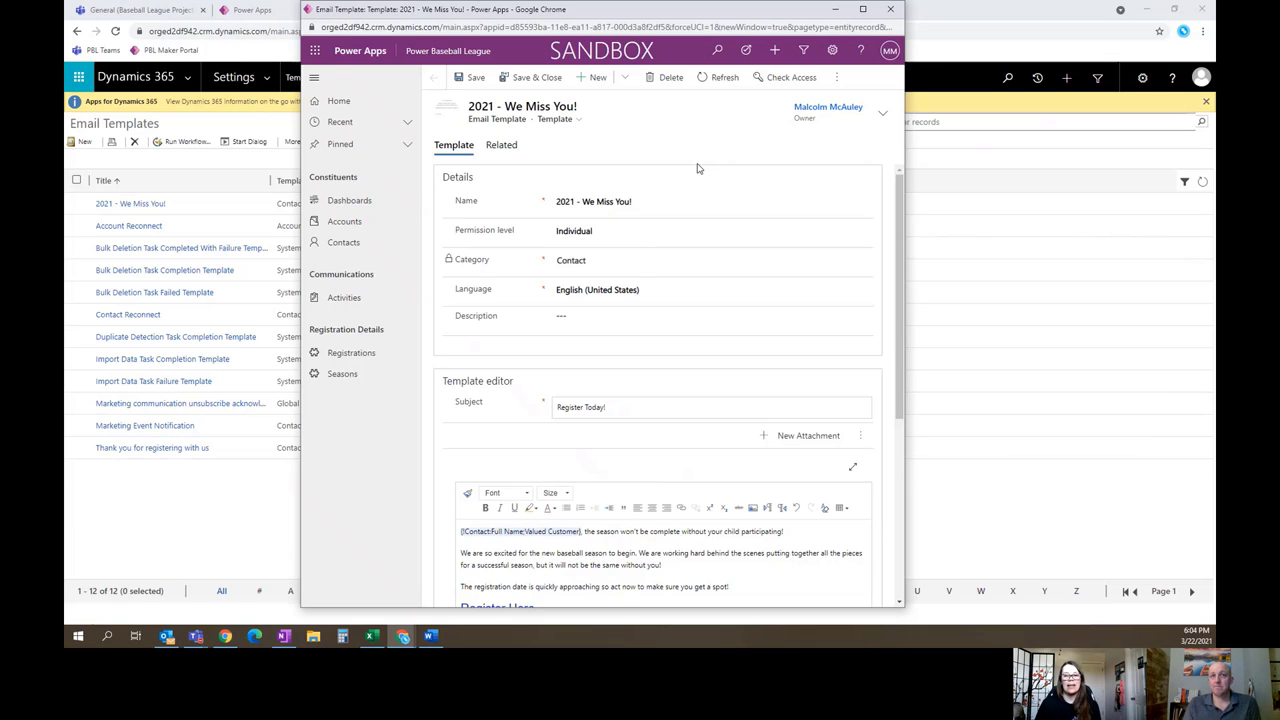
click(658, 234)
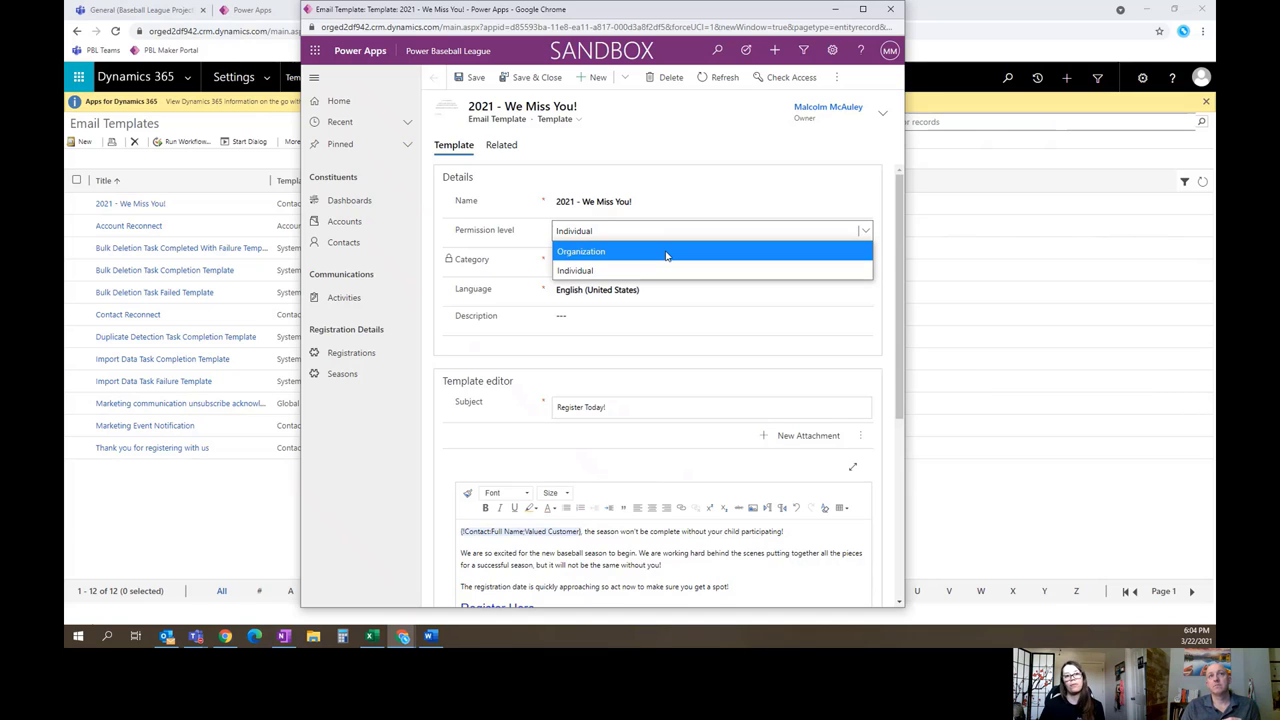
click(666, 253)
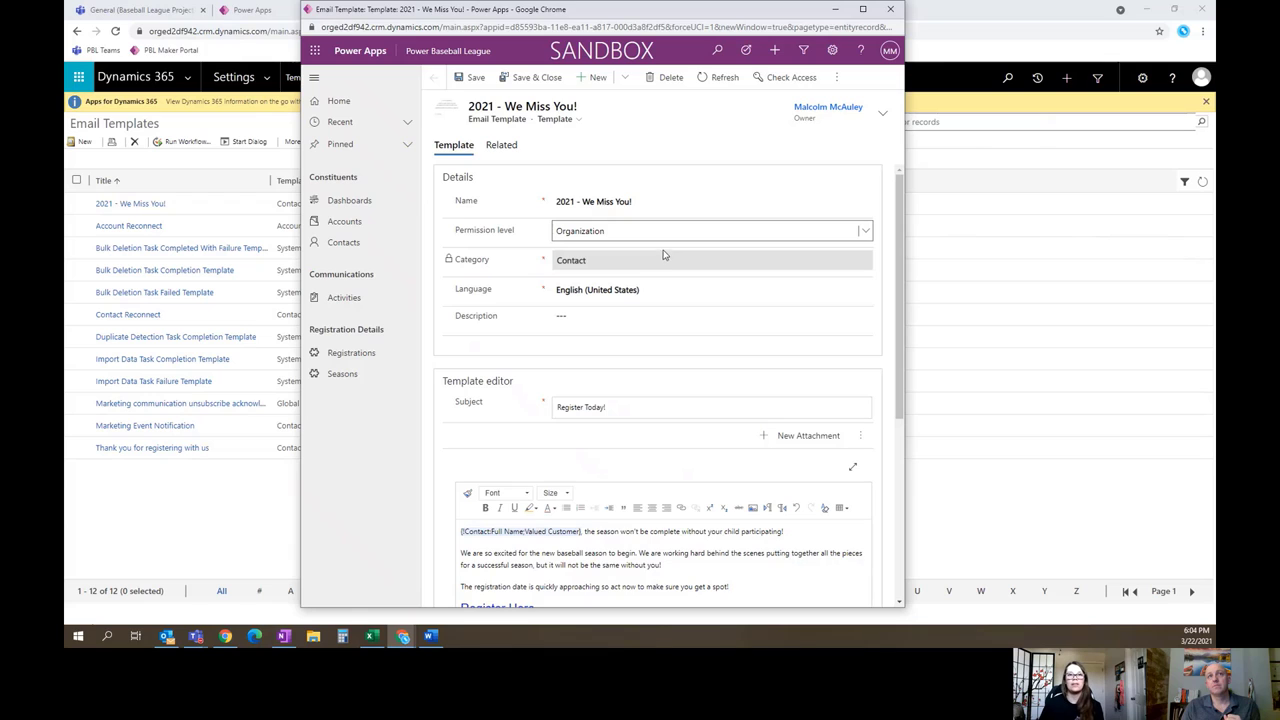
click(470, 80)
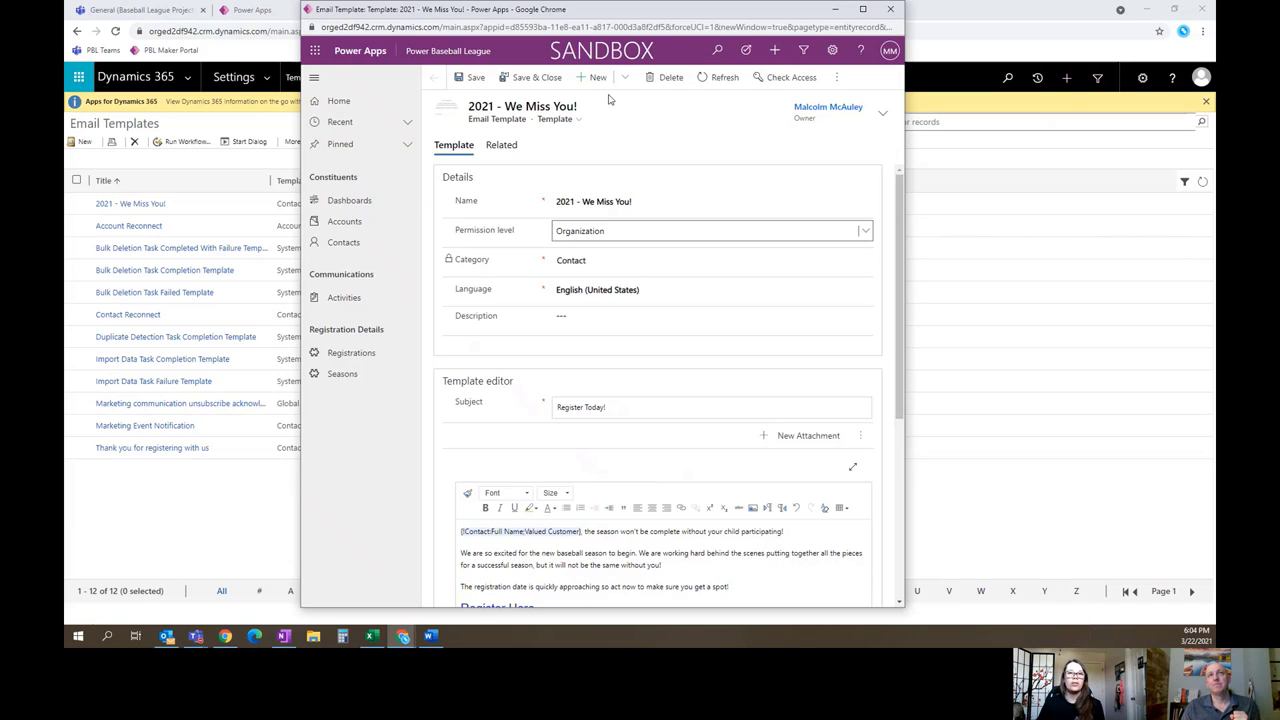
click(533, 80)
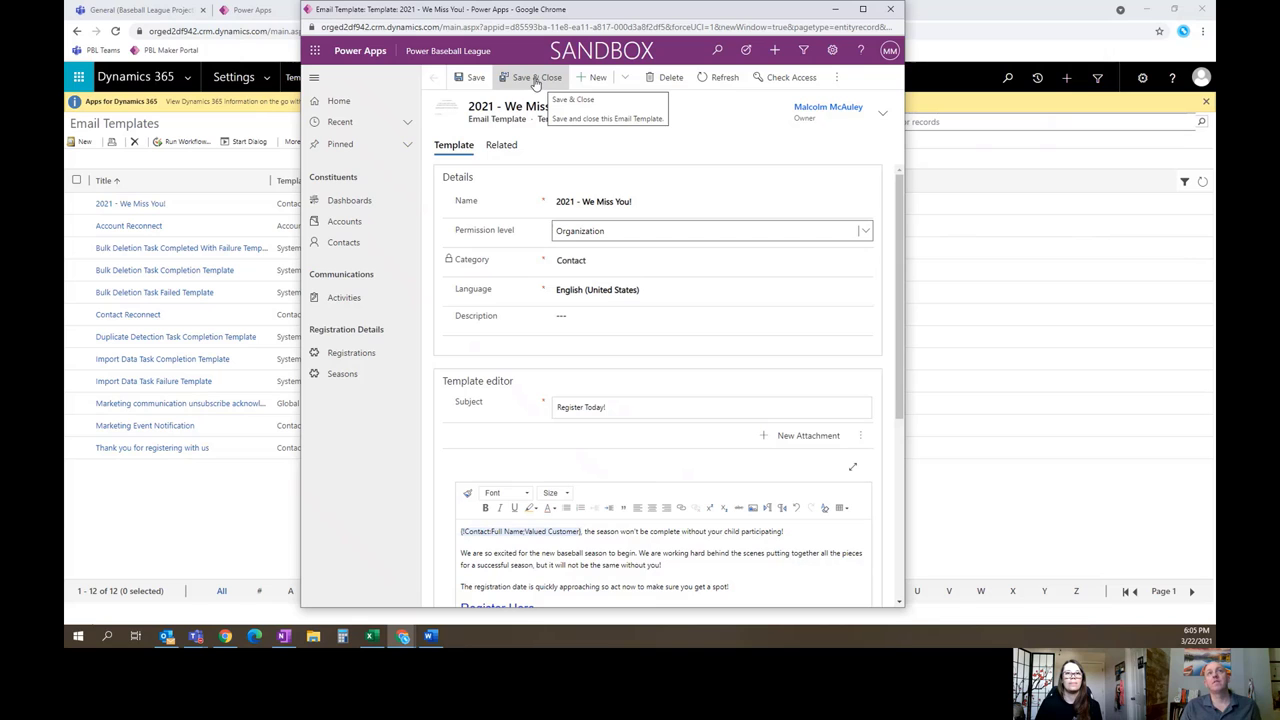
click(535, 83)
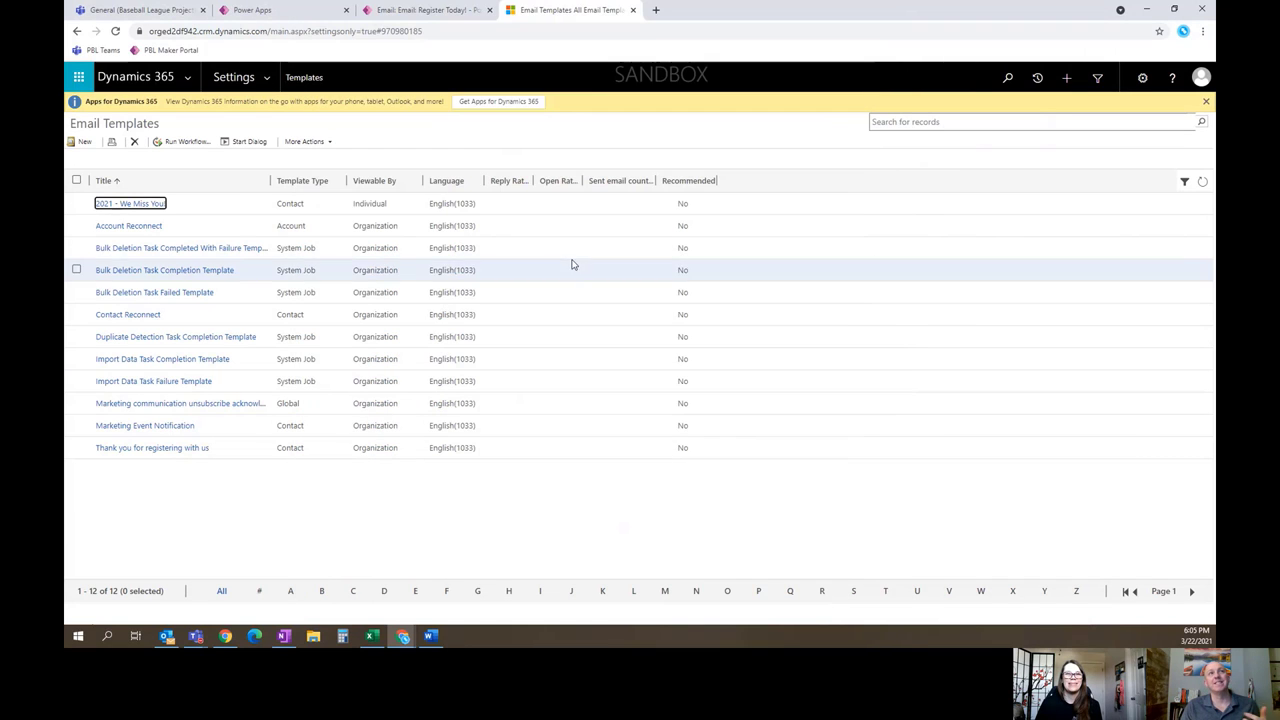
Step: Go back to the drafted email, open its recipient's contact record, and add another email activity from the timeline
click(420, 8)
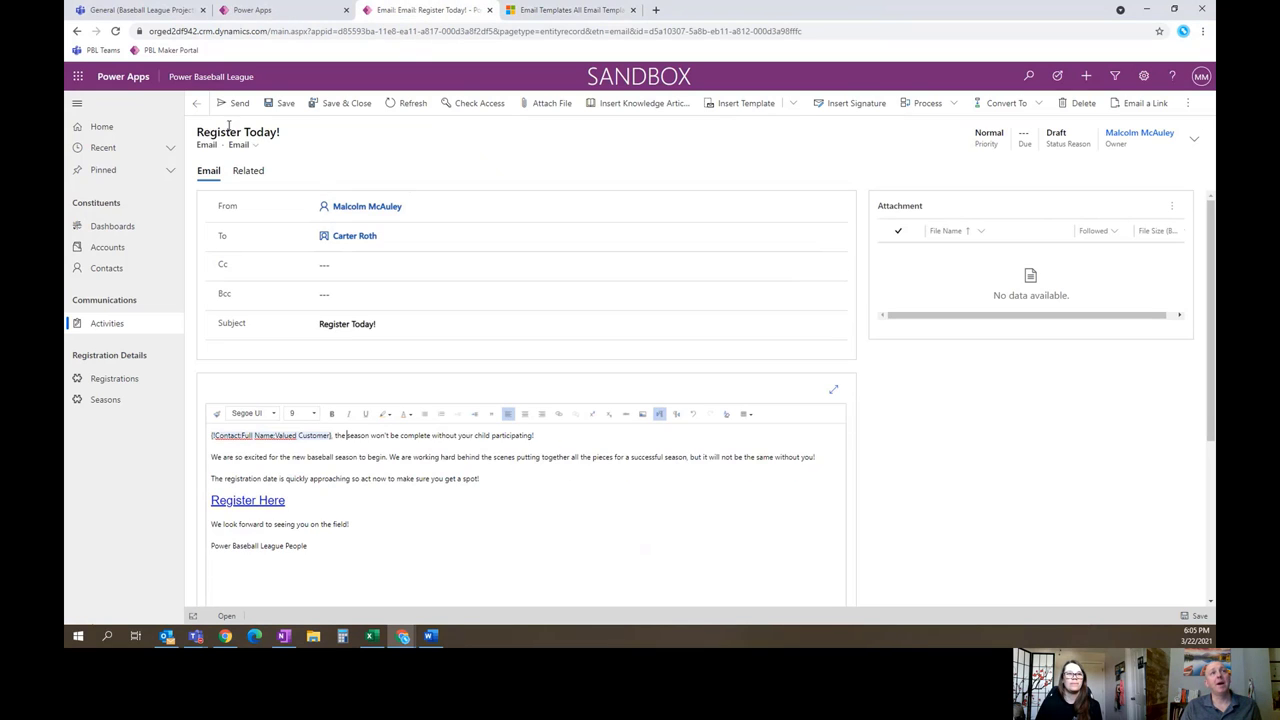
click(360, 239)
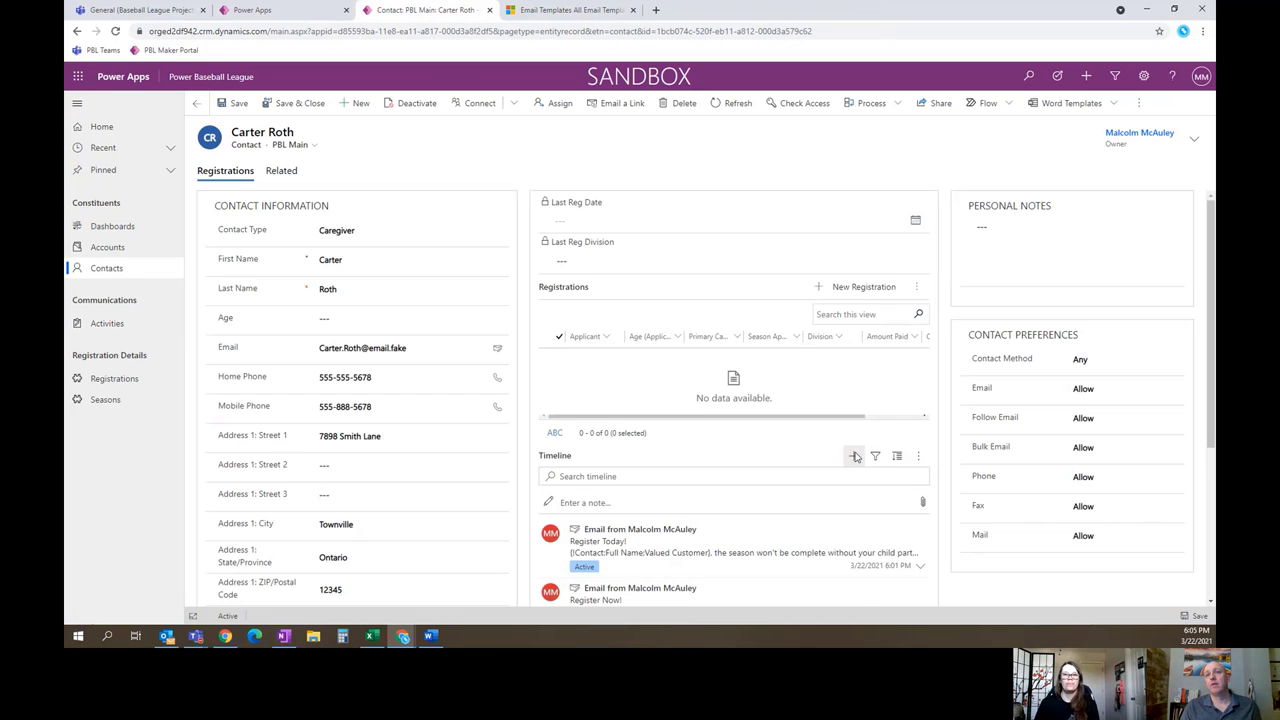
click(853, 455)
click(893, 522)
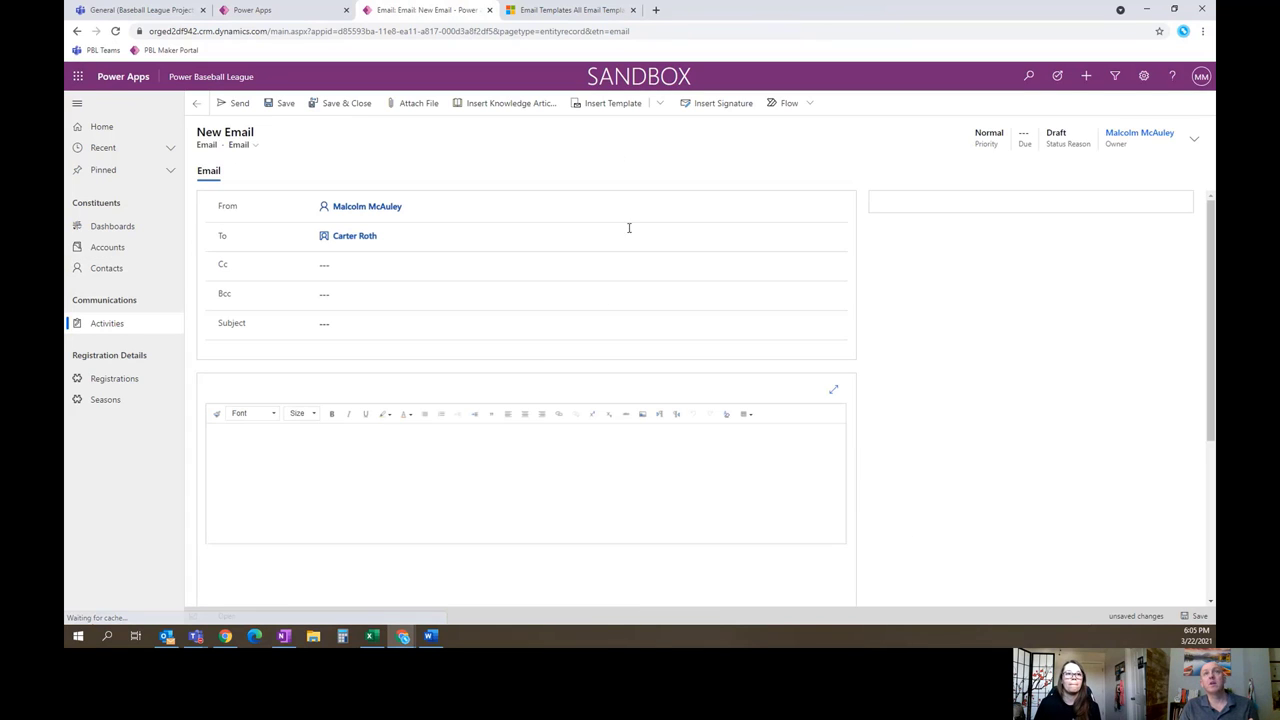
Step: Apply the recently used "2021 - We Miss You!" template to the blank email
click(609, 110)
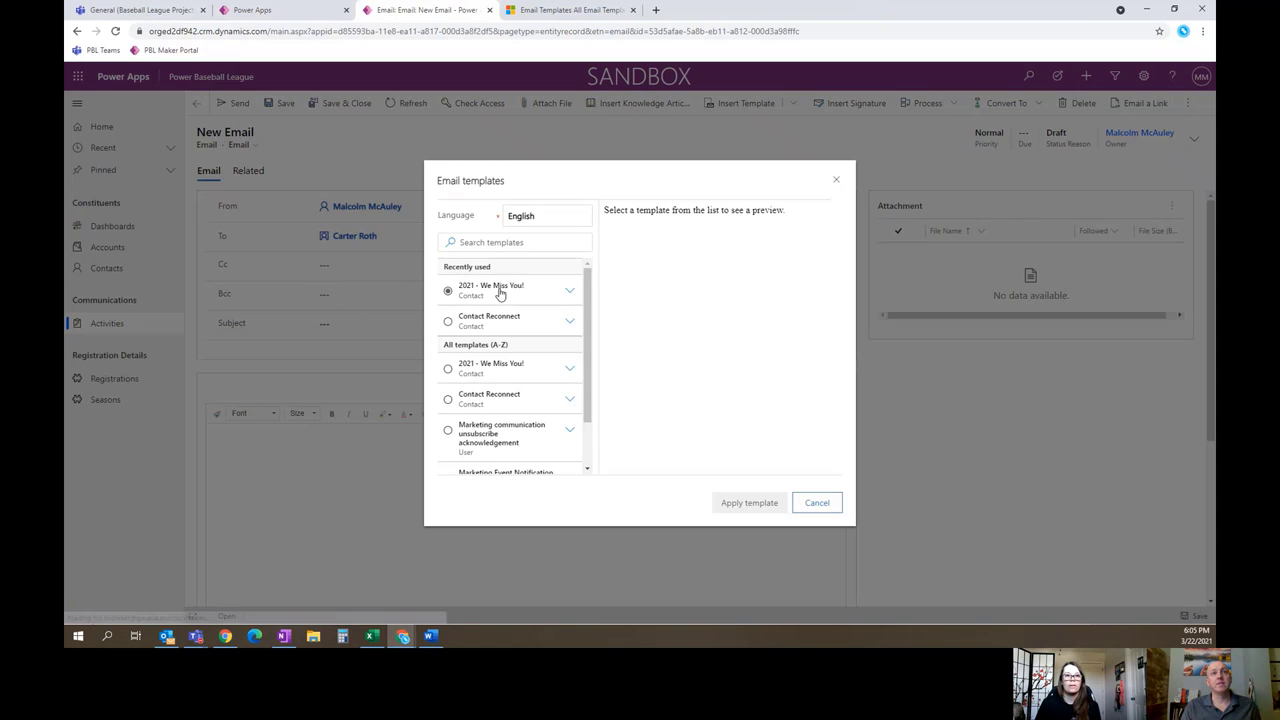
click(502, 290)
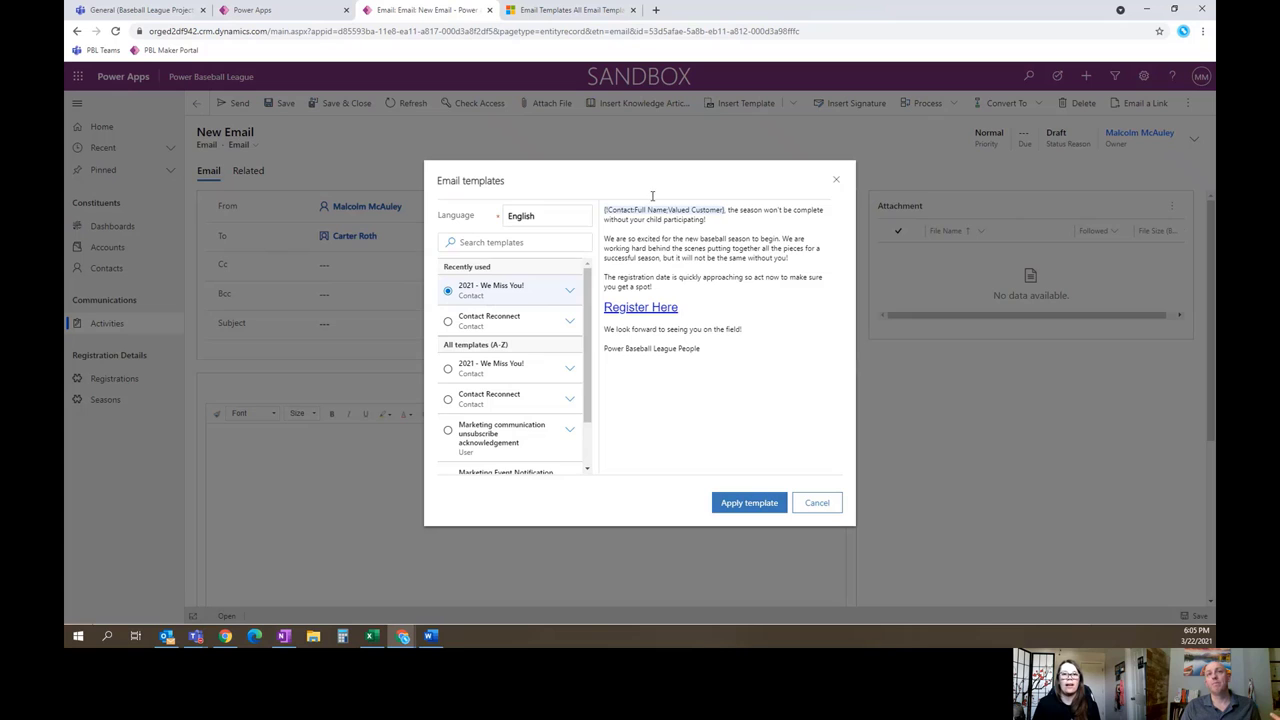
click(751, 503)
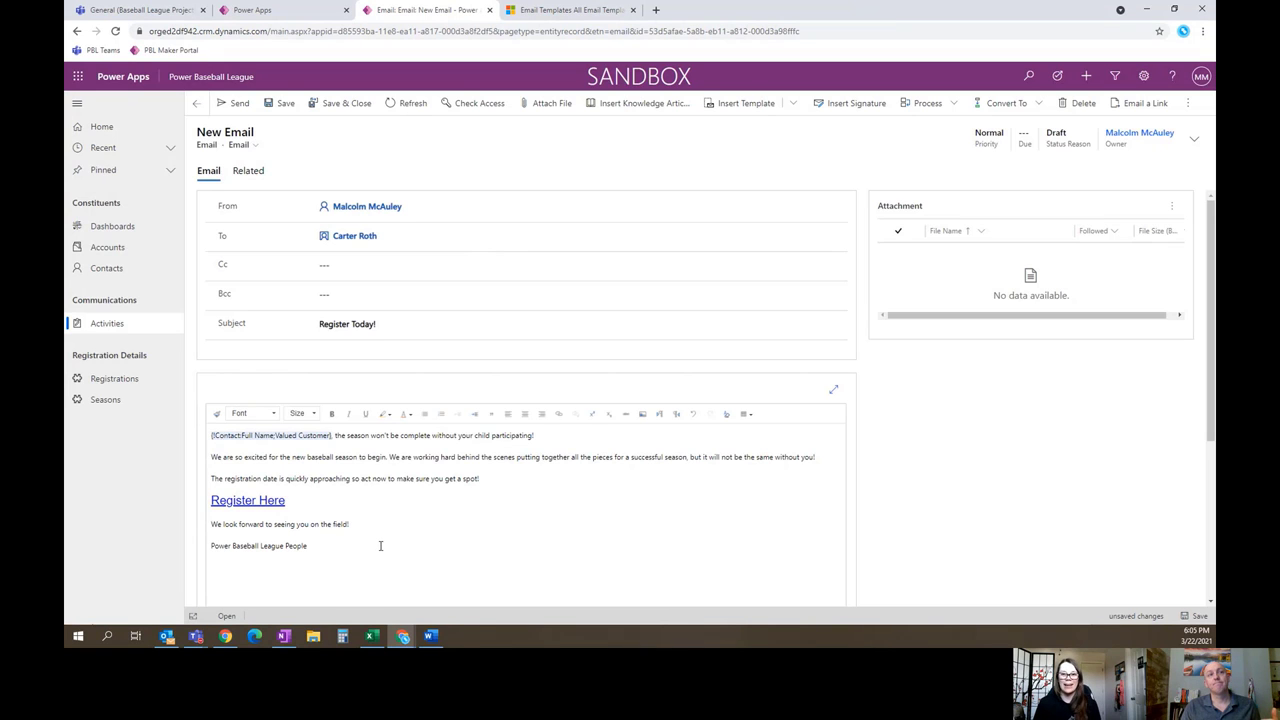